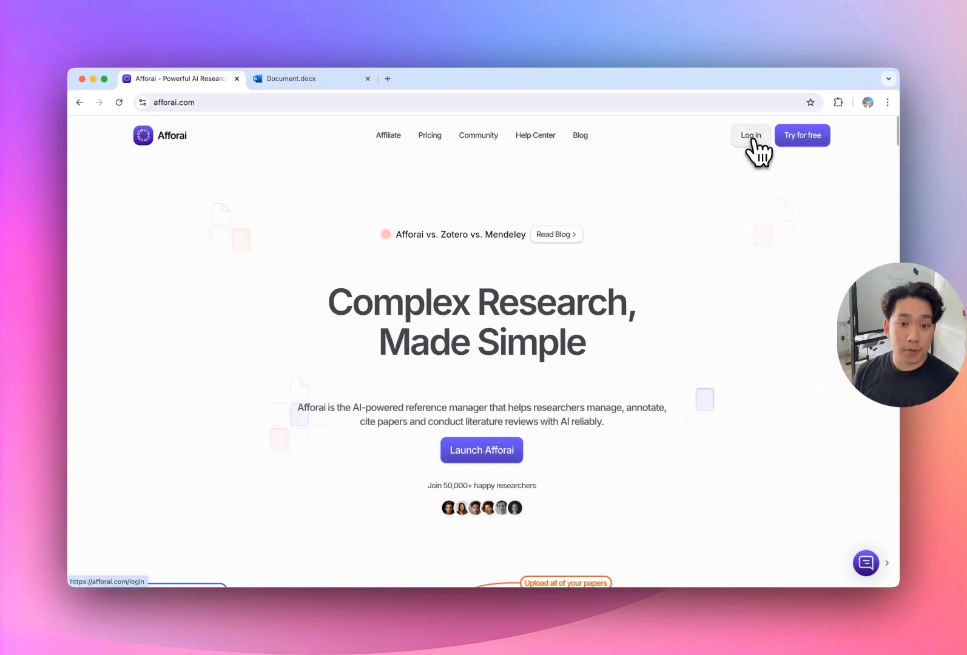
# - Sign in to Afforai with the account email and password, reaching the empty Reference Manager
pyautogui.click(753, 140)
pyautogui.click(287, 330)
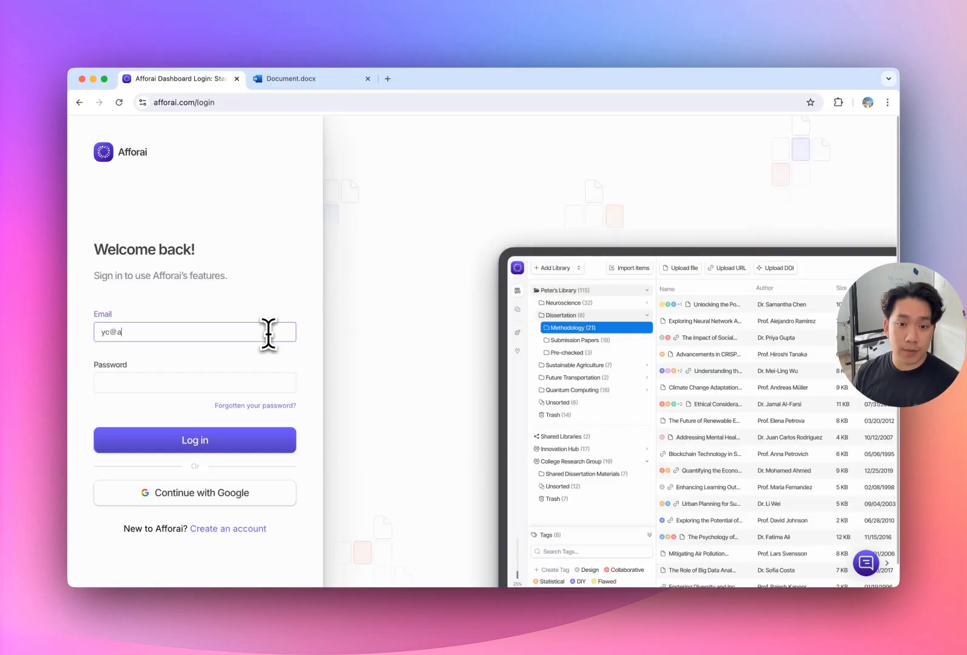
pyautogui.write('com')
pyautogui.press('Tab')
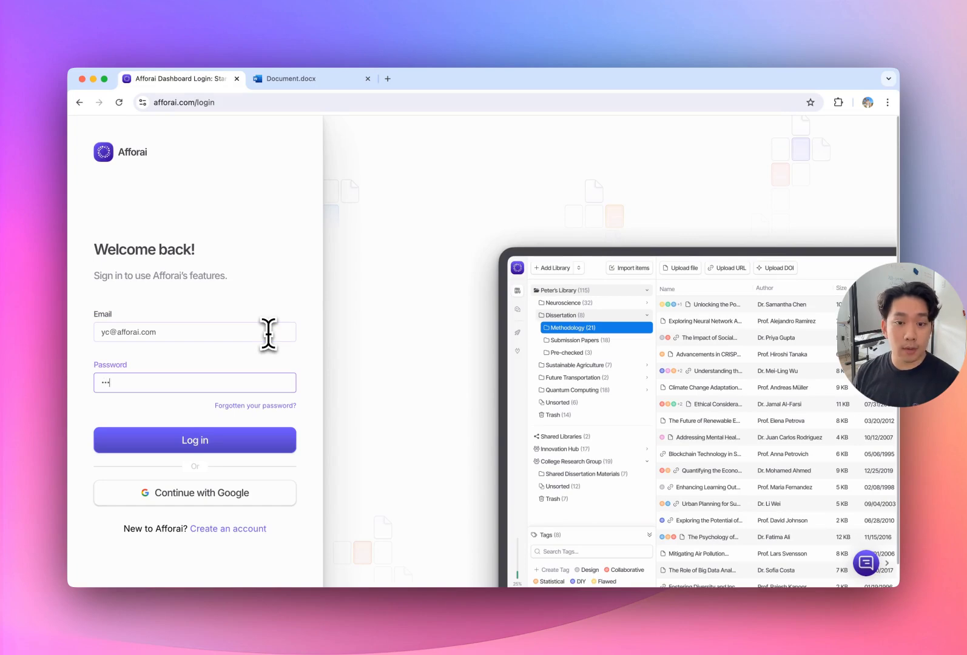
pyautogui.press('Return')
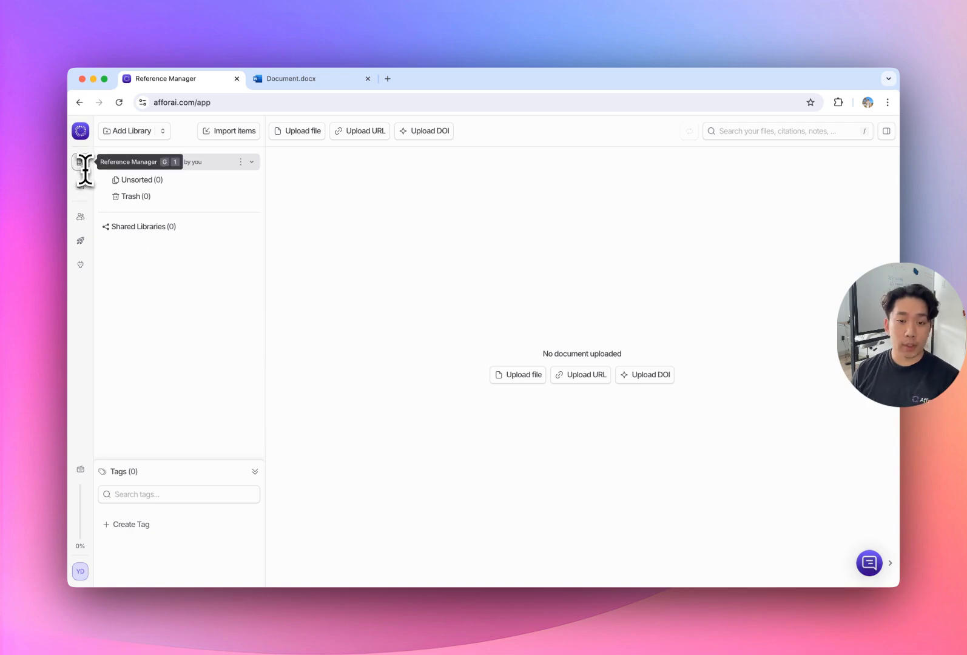
# - Upload AER_Alchain_Demsetz_pk.pdf, JLE Pashigian467386.pdf and Week3.1 Assignment.docx from the Week 3 folder
pyautogui.click(517, 375)
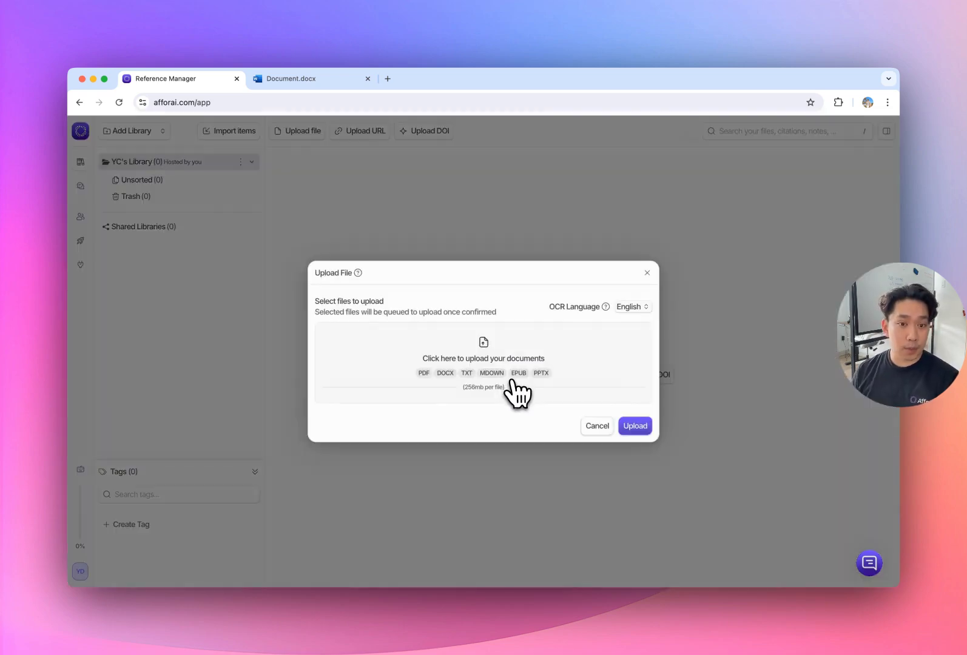
pyautogui.click(614, 250)
pyautogui.keyDown('shift'); pyautogui.click(506, 264); pyautogui.keyUp('shift')
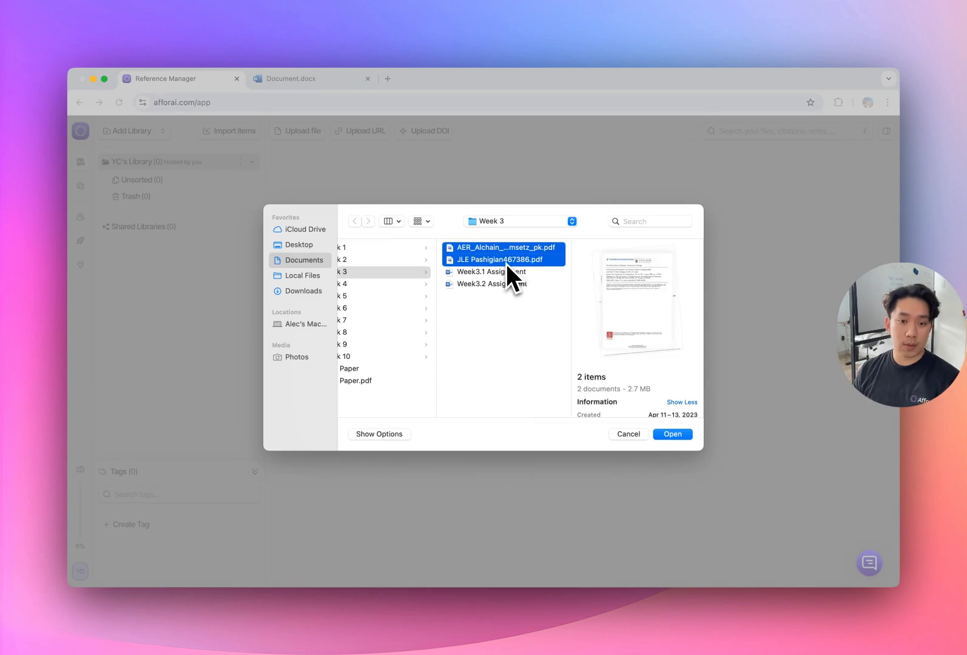
pyautogui.click(664, 435)
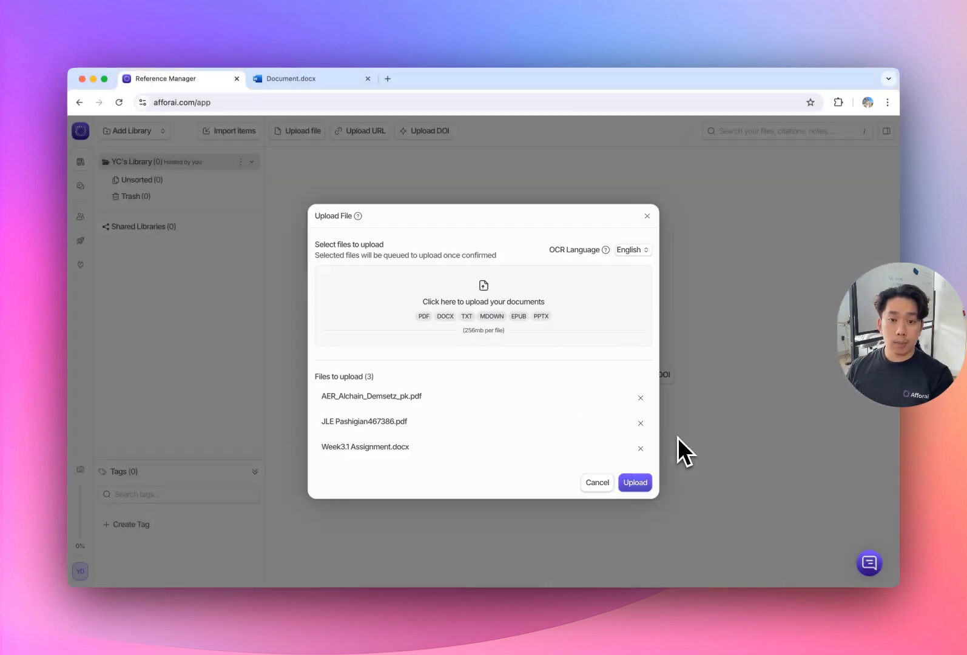
pyautogui.click(649, 480)
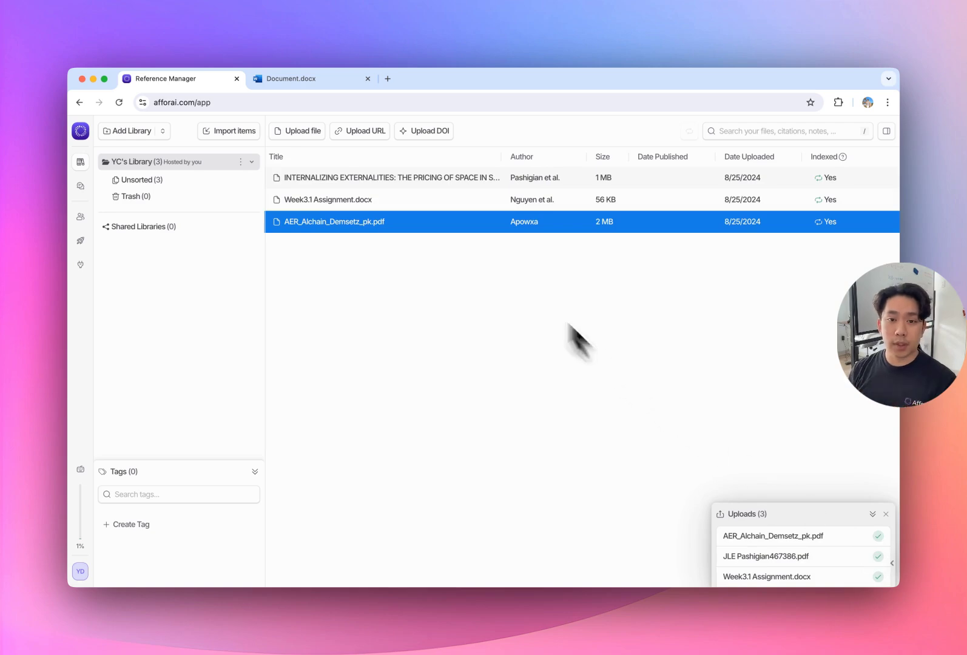
# - Check the INTERNALIZING EXTERNALITIES paper's auto-filled citation fields, then open its PDF in the reader
pyautogui.click(405, 181)
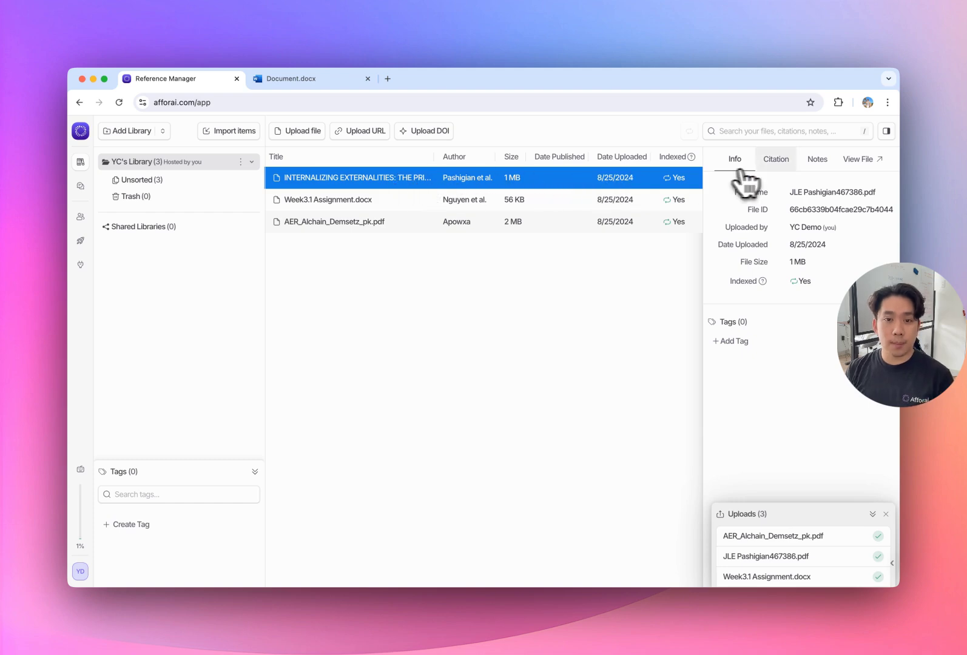
pyautogui.click(774, 170)
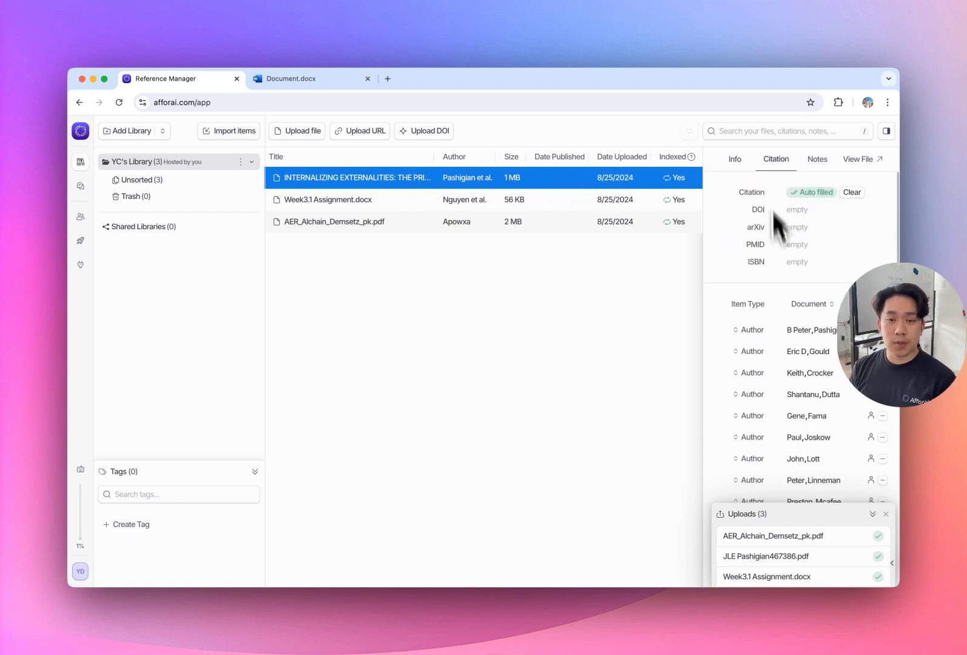
pyautogui.scroll(-3, 796, 419)
pyautogui.scroll(-3, 796, 426)
pyautogui.scroll(-1, 800, 436)
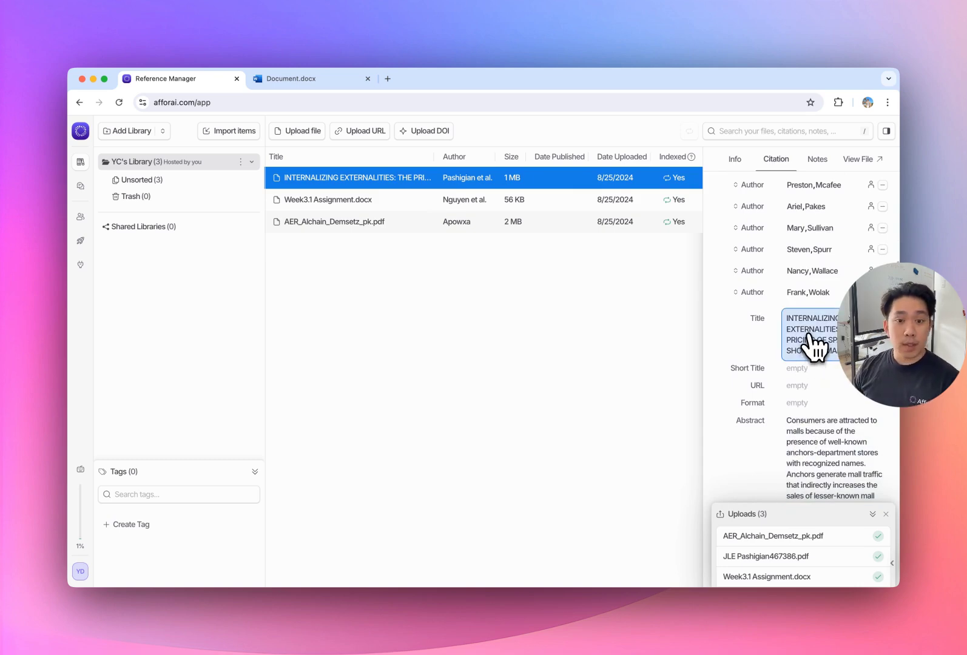
pyautogui.scroll(5, 810, 346)
pyautogui.click(861, 160)
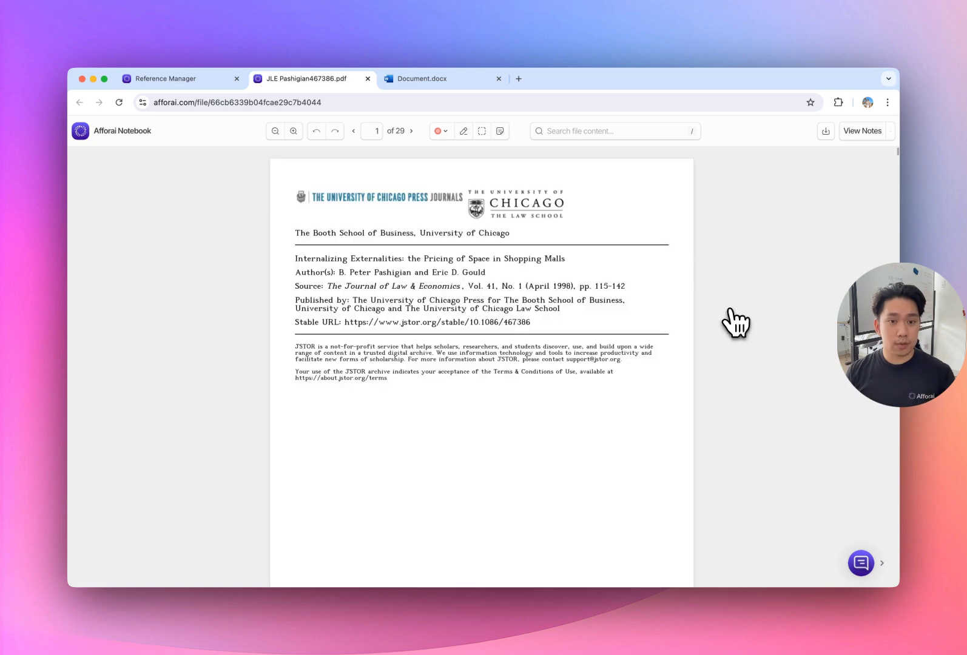
# - Highlight the paper's title and ask Azure GPT-3.5 'tell me what this means' in its comment
pyautogui.click(463, 131)
pyautogui.moveTo(296, 258)
pyautogui.mouseDown()
pyautogui.moveTo(583, 272)
pyautogui.moveTo(566, 261)
pyautogui.mouseUp()
pyautogui.click(648, 315)
pyautogui.write('@')
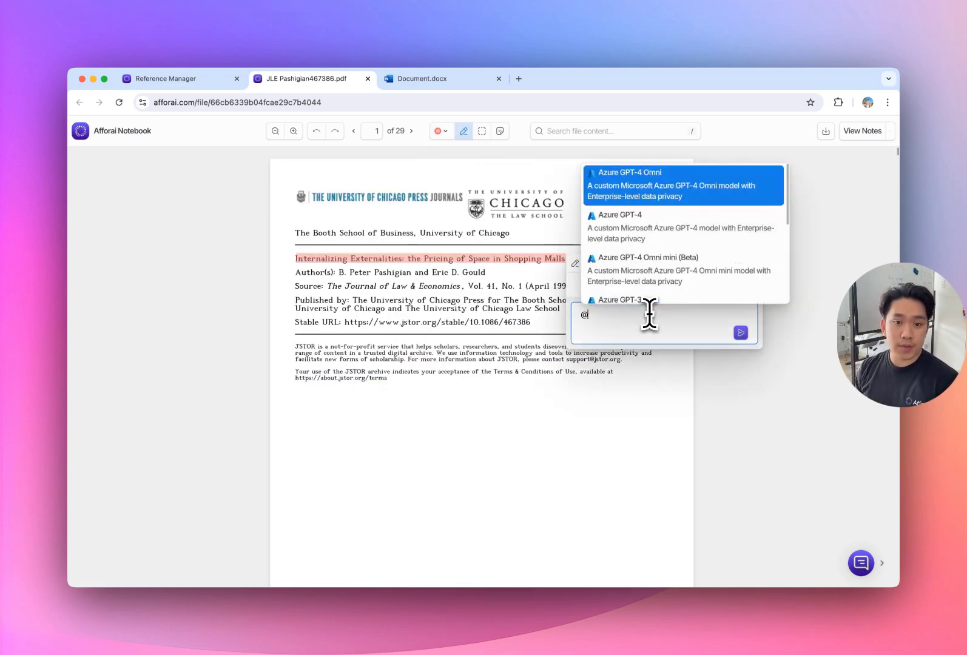
pyautogui.press('Down')
pyautogui.press('Down')
pyautogui.press('Down')
pyautogui.press('Return')
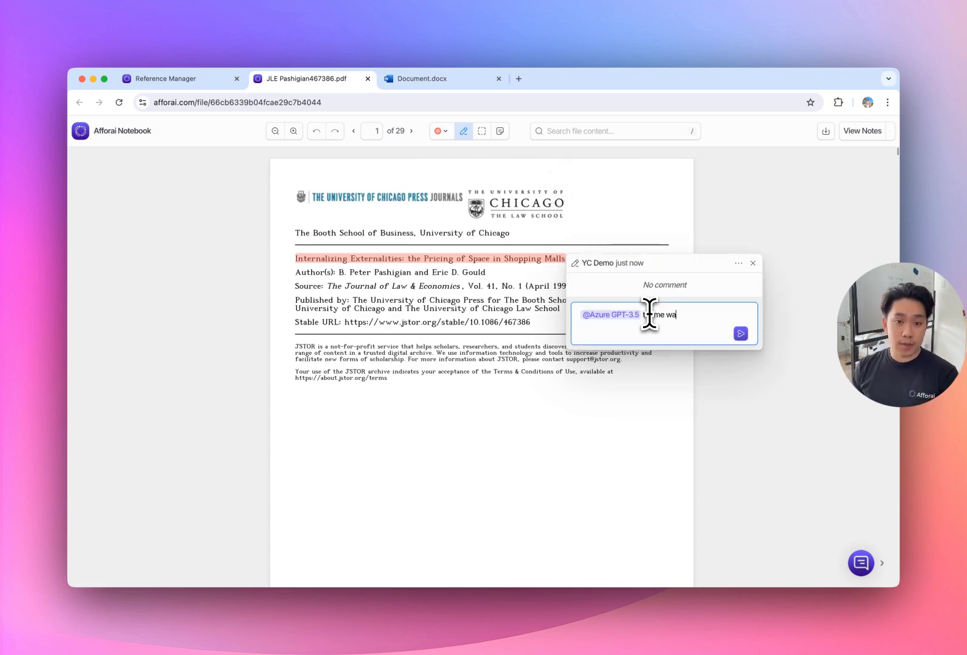
pyautogui.write('means')
pyautogui.press('Return')
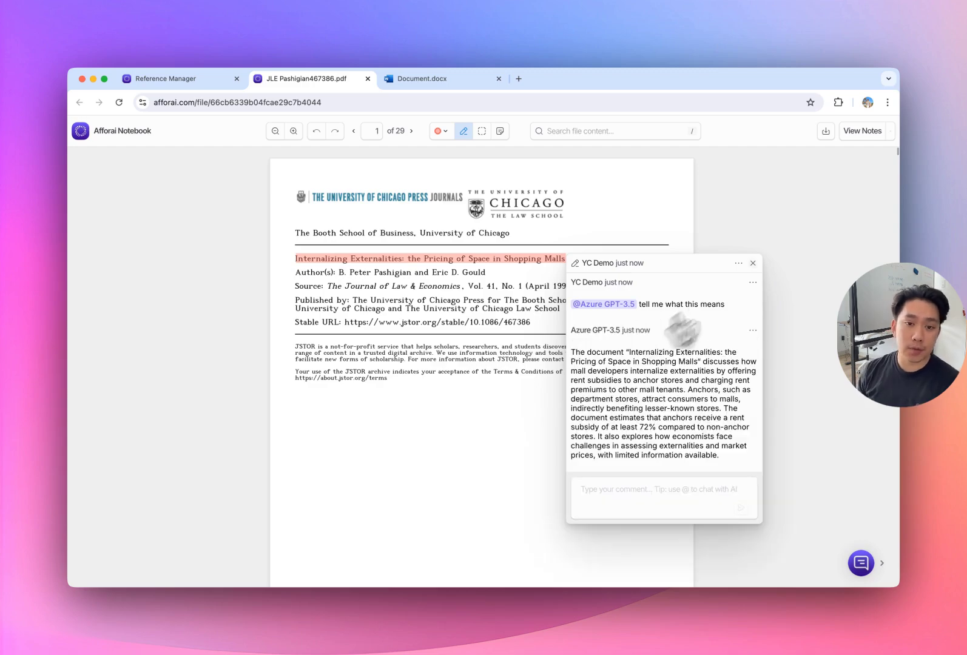
pyautogui.click(862, 131)
pyautogui.click(721, 248)
pyautogui.scroll(-10, 547, 368)
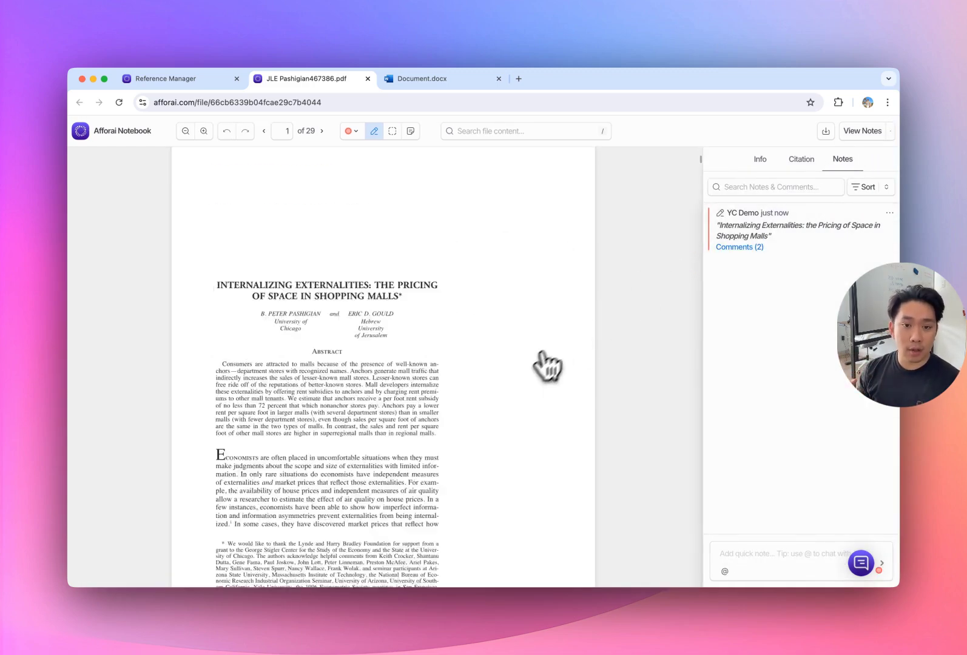
pyautogui.scroll(-10, 547, 367)
pyautogui.scroll(-10, 534, 374)
pyautogui.scroll(-10, 533, 374)
pyautogui.scroll(-10, 522, 384)
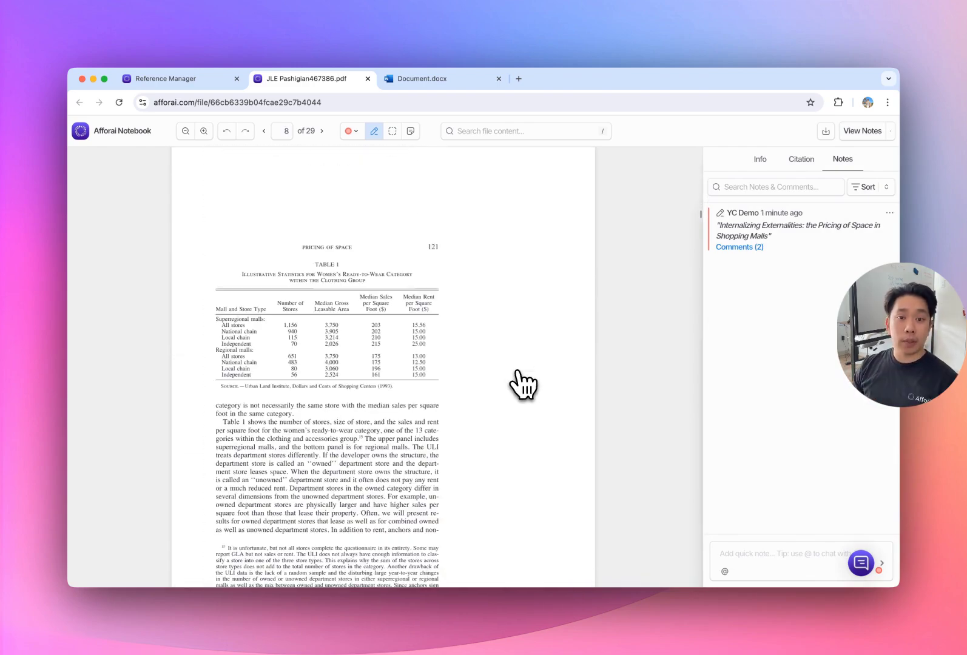
# - Area-highlight Table 1 with the comment 'circle back with the professor', then close the PDF
pyautogui.click(392, 131)
pyautogui.moveTo(191, 275); pyautogui.dragTo(460, 406)
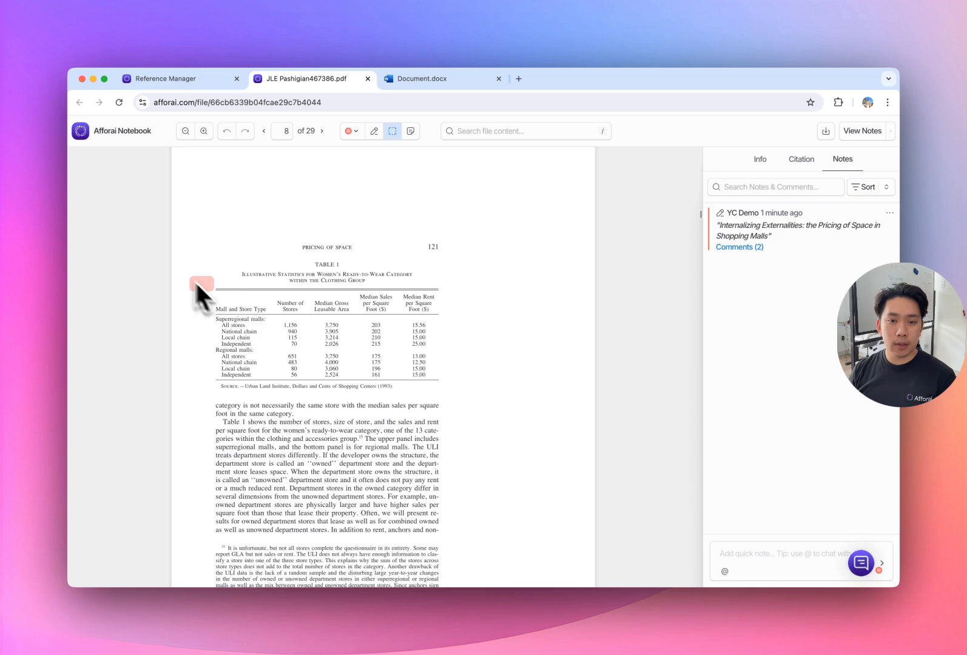
pyautogui.click(747, 557)
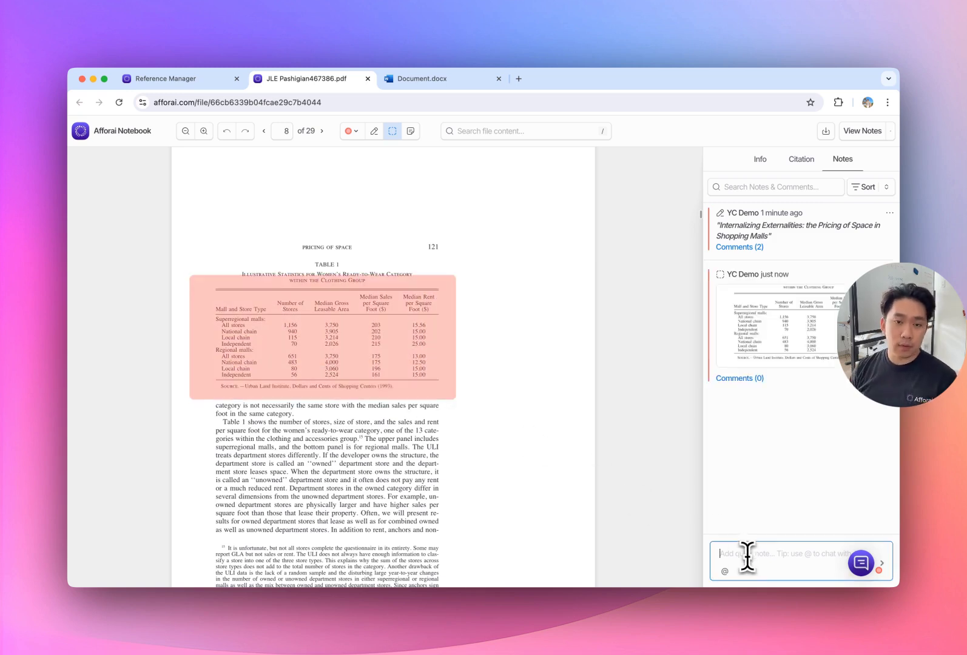
pyautogui.click(386, 367)
pyautogui.click(521, 340)
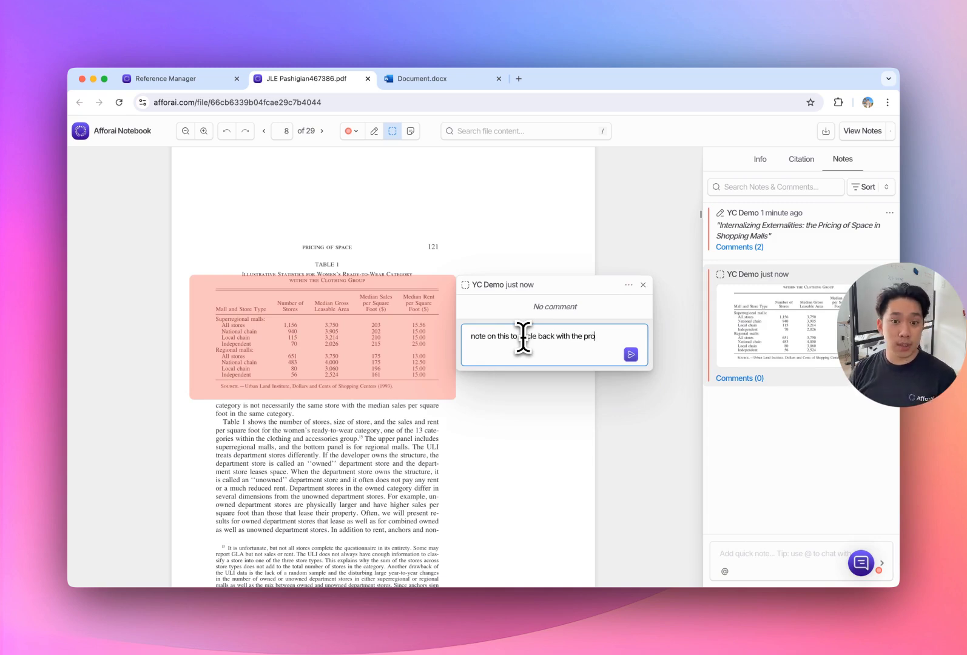
pyautogui.write('r')
pyautogui.press('Return')
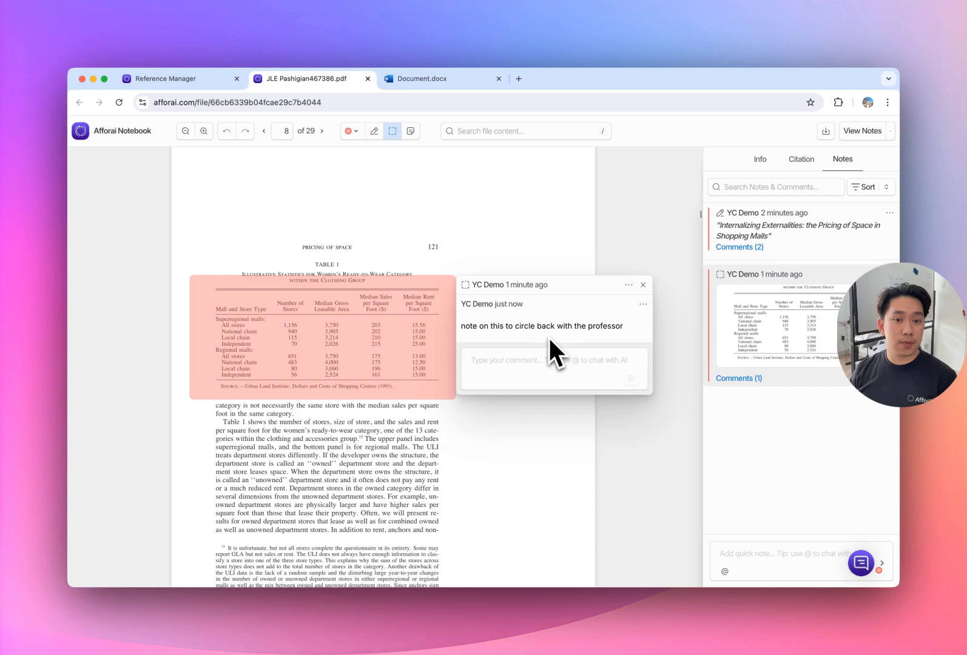
pyautogui.click(642, 284)
pyautogui.hotkey('ctrl', 'w')
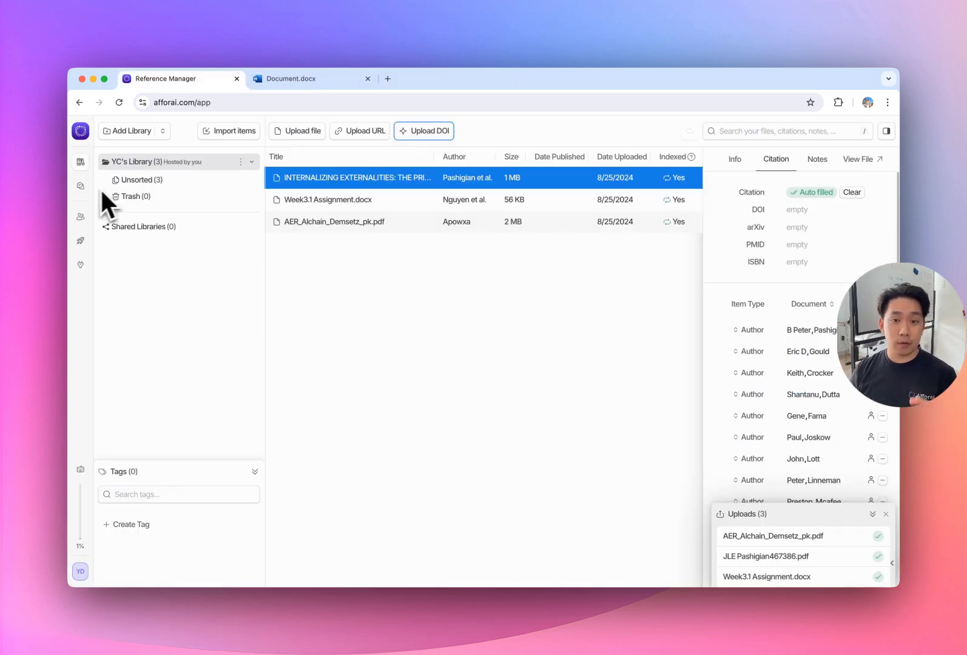
# - Put the Research Assistant in Semantic Scholar mode and ask for papers on internalizing externalities
pyautogui.click(84, 189)
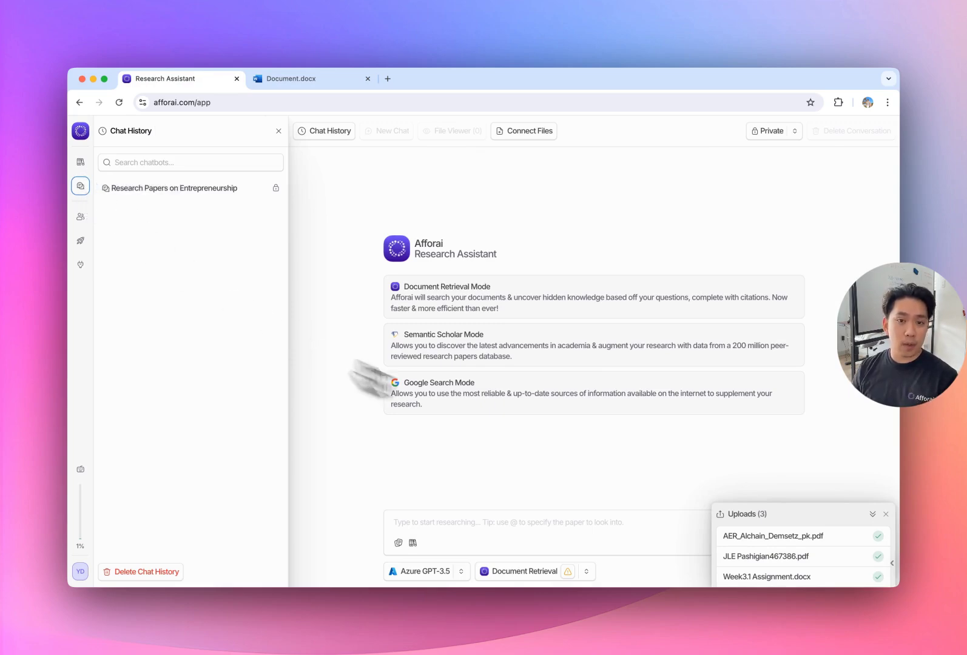
pyautogui.click(886, 514)
pyautogui.click(531, 576)
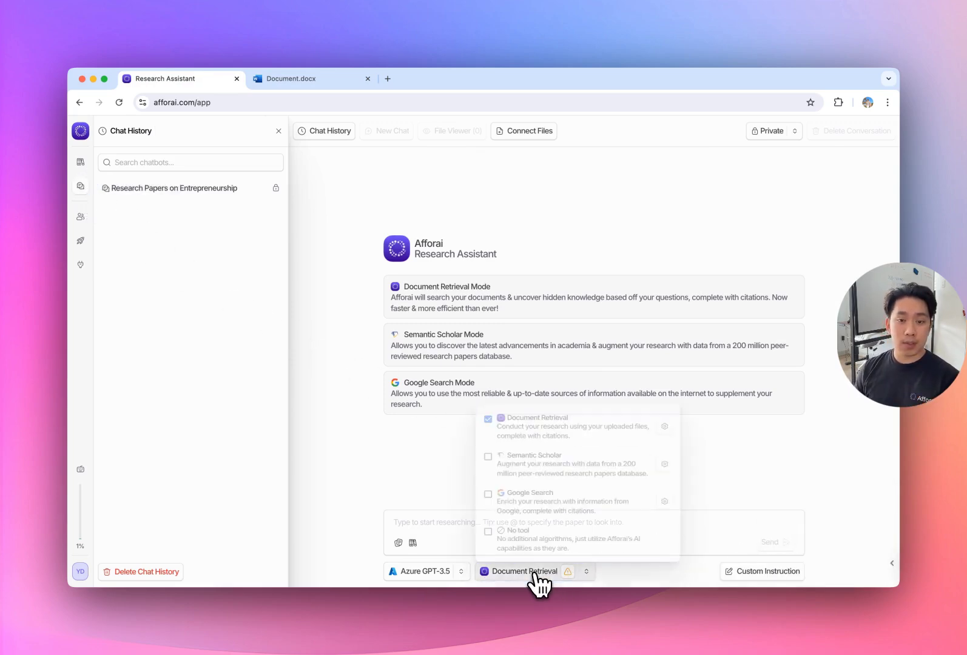
pyautogui.click(524, 453)
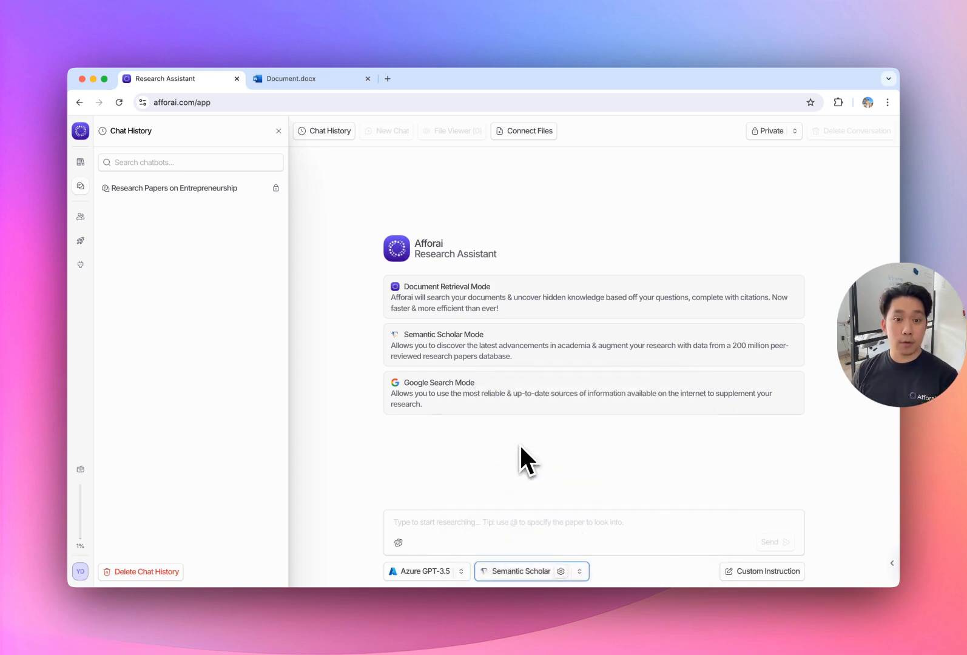
pyautogui.moveTo(406, 338); pyautogui.dragTo(472, 356)
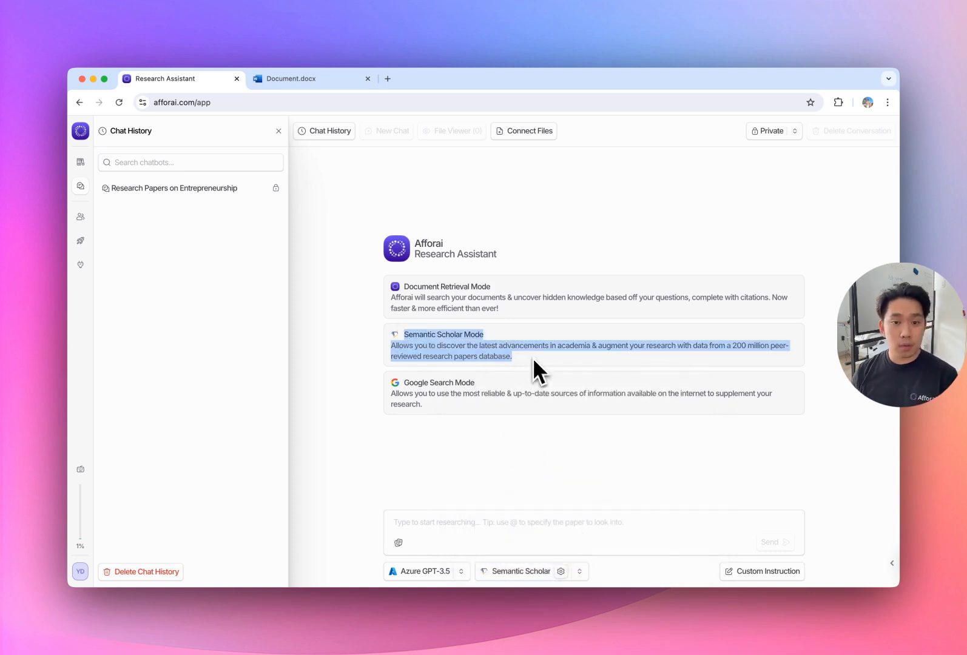
pyautogui.click(503, 525)
pyautogui.write('f')
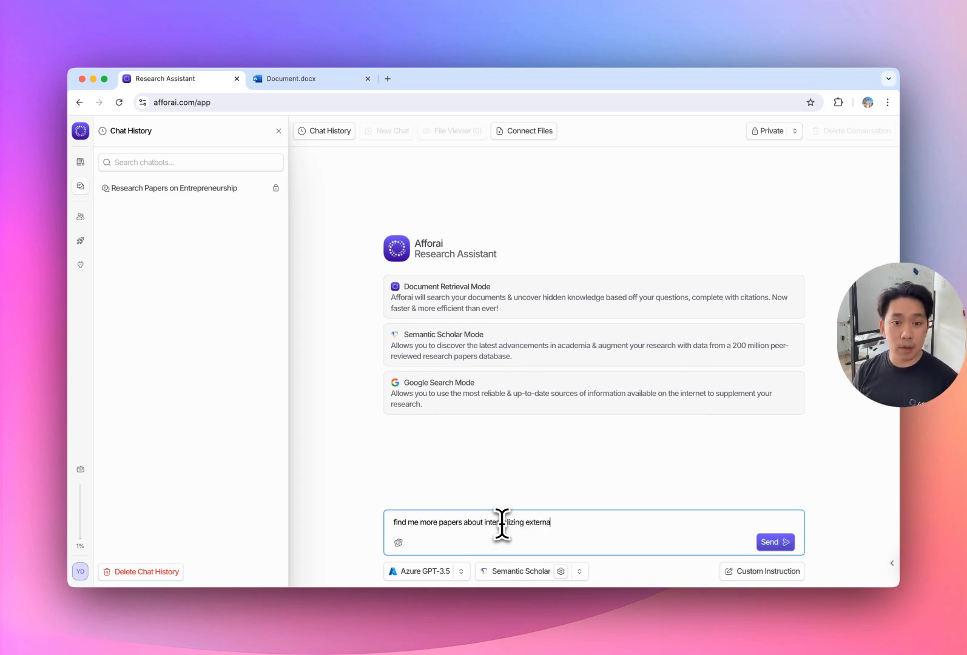
pyautogui.press('Return')
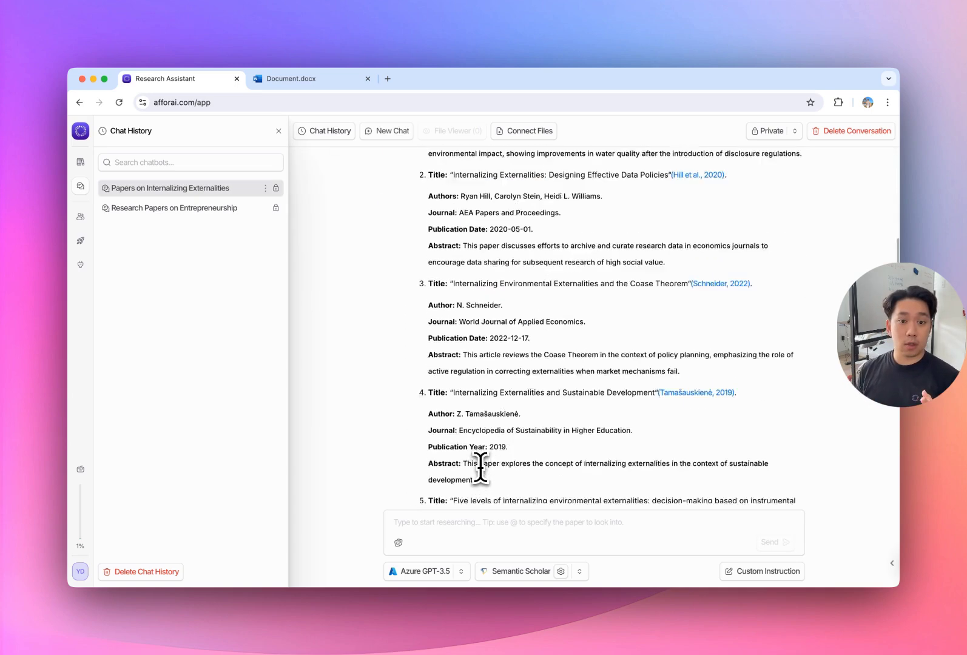
# - Upload the Coase Theorem paper from the Semantic Scholar results to the library
pyautogui.click(719, 465)
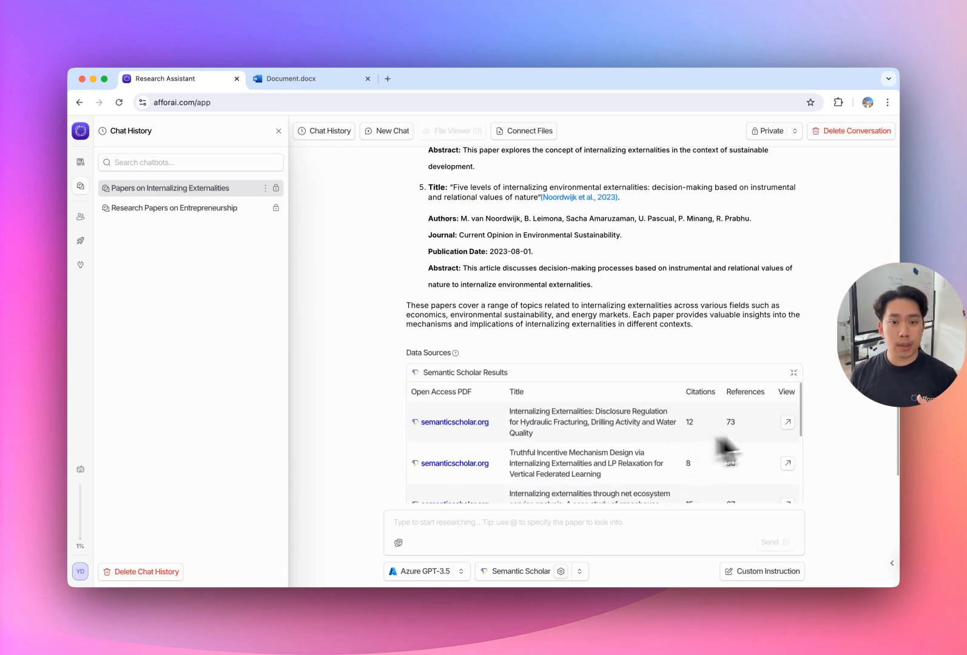
pyautogui.scroll(-3, 680, 427)
pyautogui.scroll(-3, 680, 430)
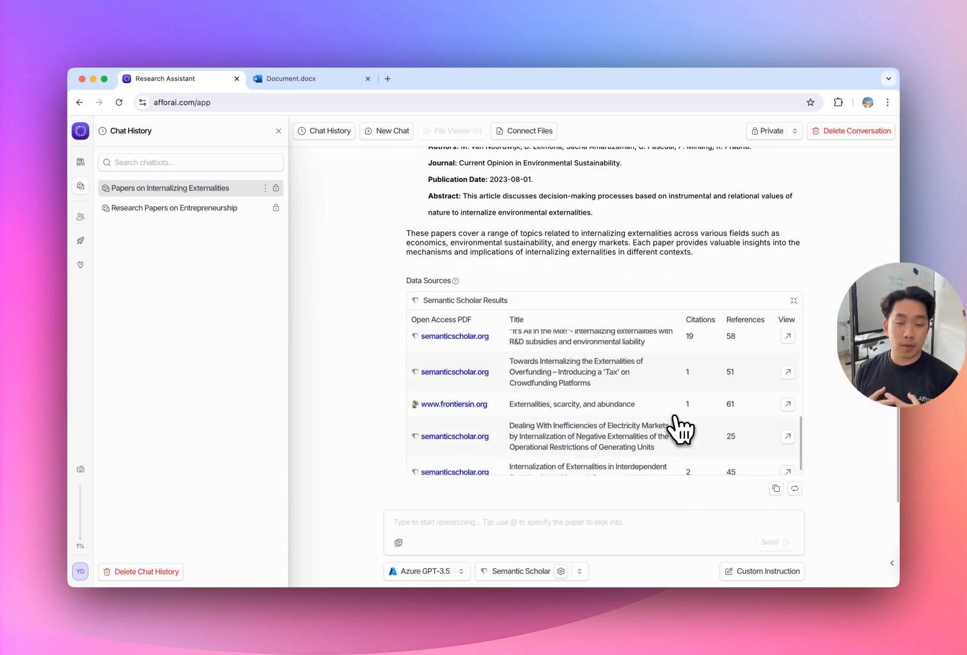
pyautogui.scroll(5, 676, 411)
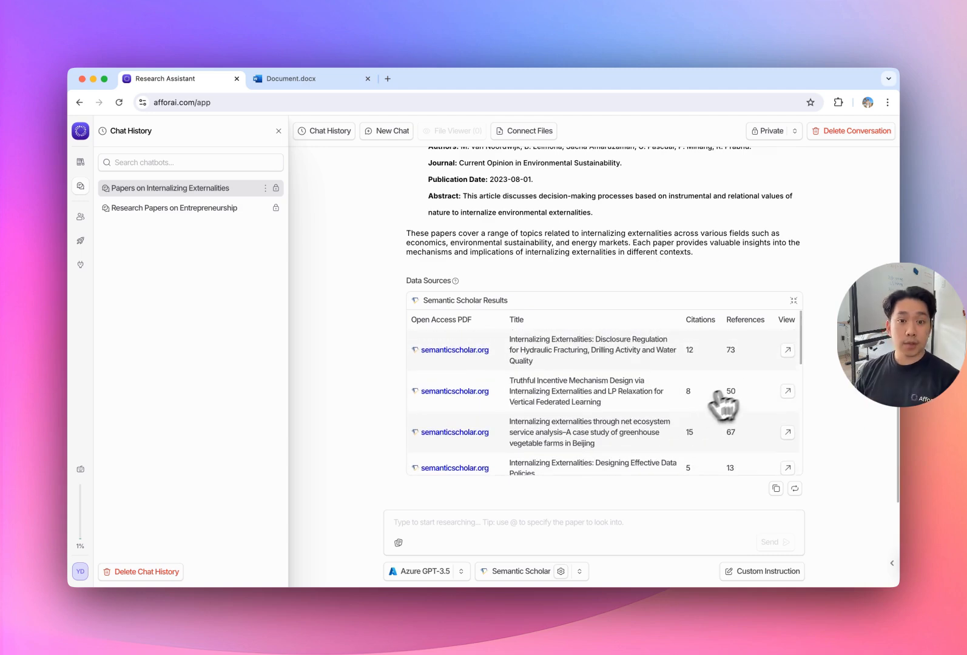
pyautogui.click(786, 352)
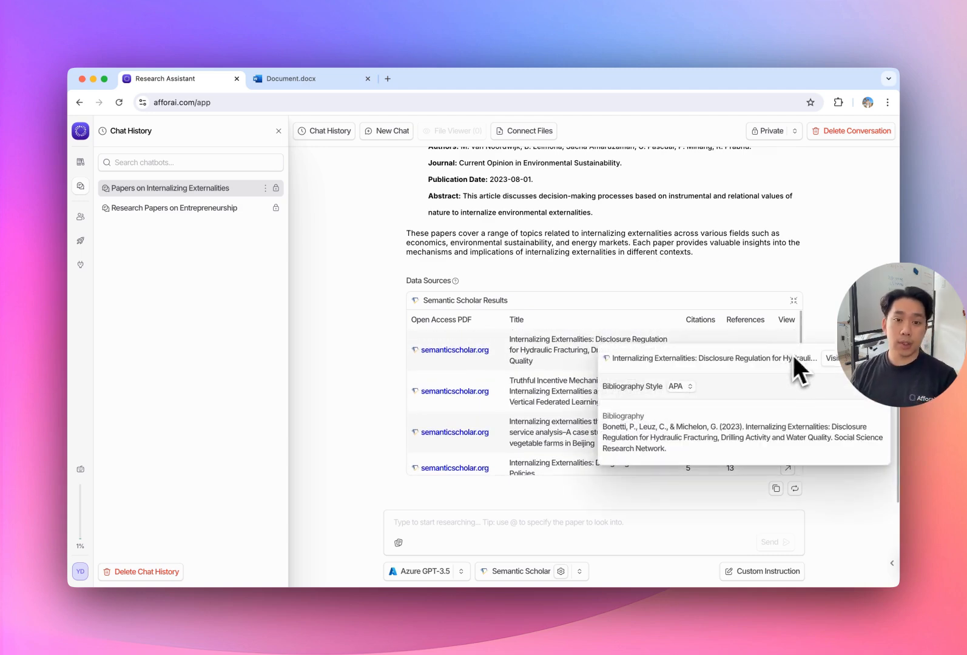
pyautogui.click(831, 359)
pyautogui.press('super+w')
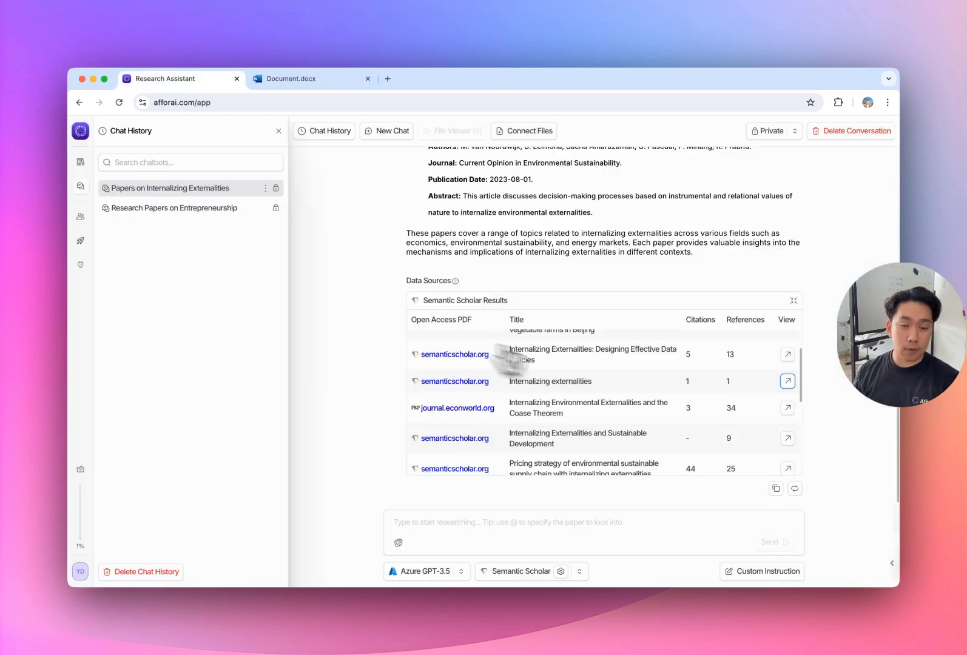
pyautogui.click(786, 411)
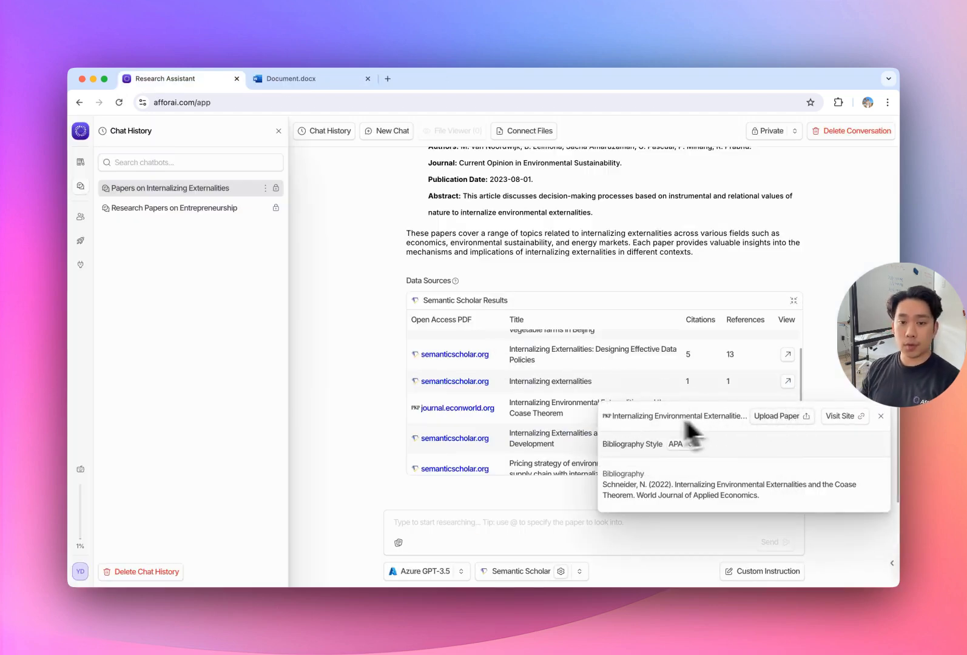
pyautogui.click(776, 418)
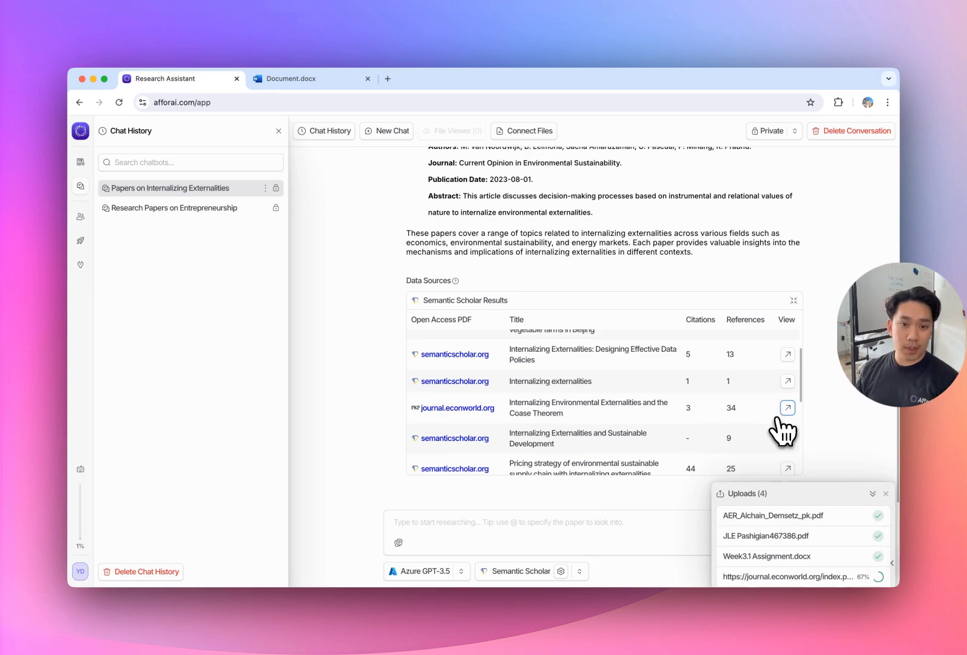
pyautogui.scroll(-5, 776, 420)
# - Select Schneider's Coase Theorem paper in the library and show its citation details
pyautogui.click(786, 411)
pyautogui.click(886, 494)
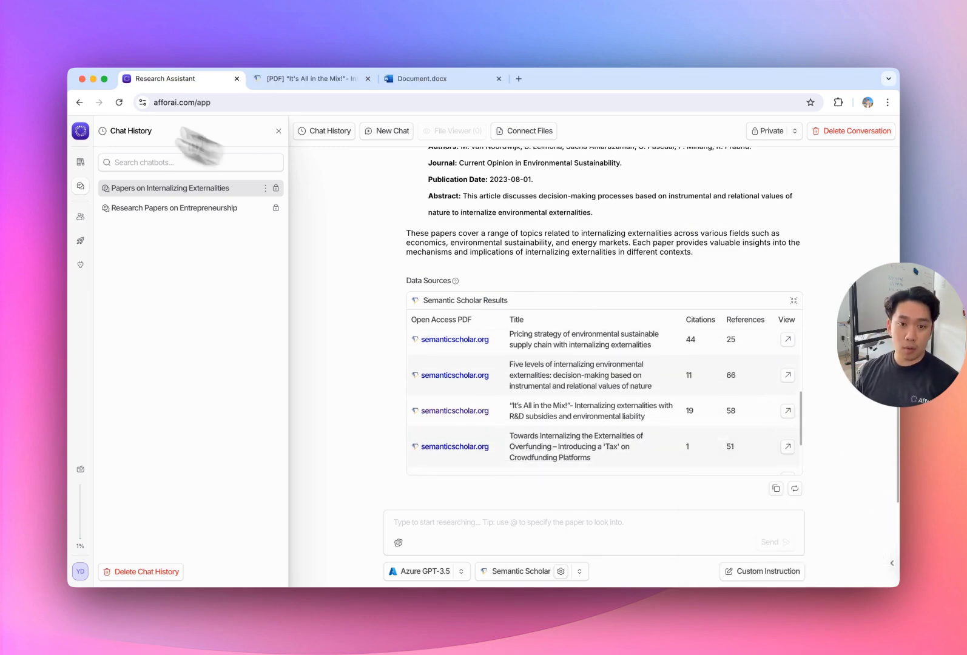
pyautogui.click(84, 160)
pyautogui.click(419, 244)
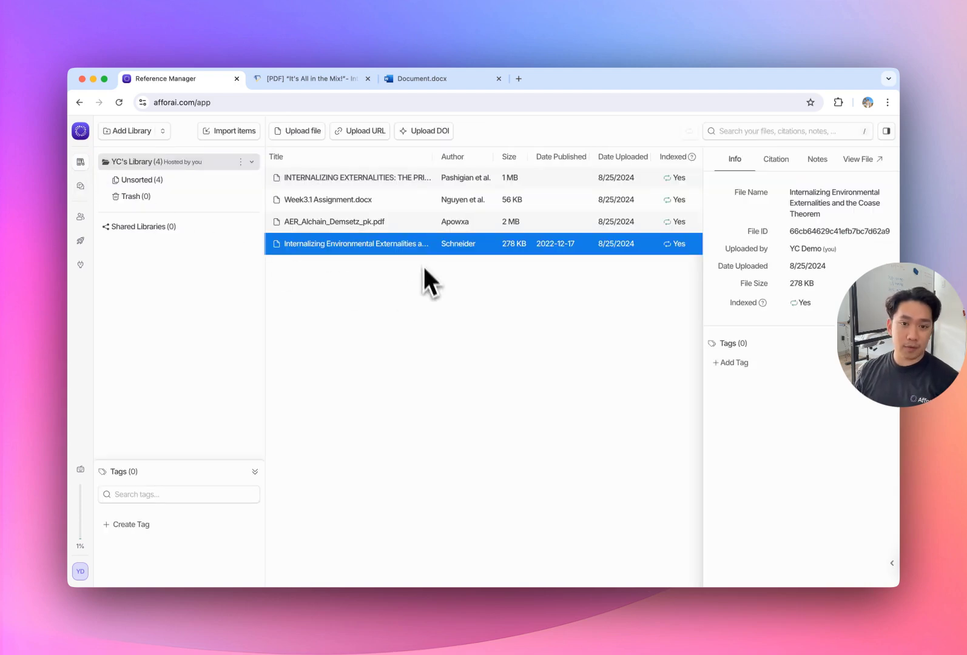
pyautogui.click(776, 159)
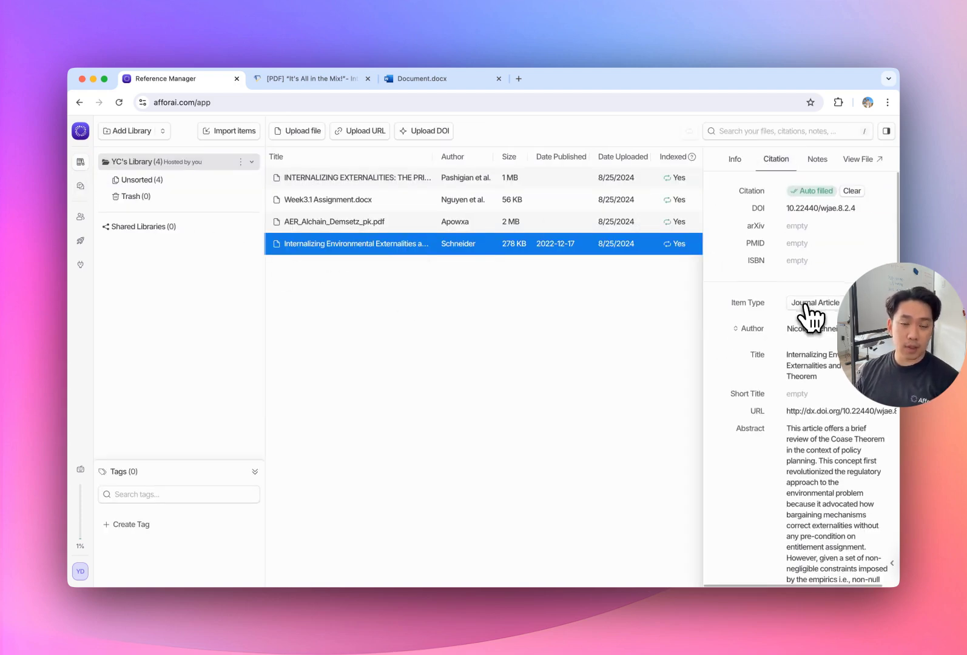
pyautogui.scroll(-3, 807, 306)
pyautogui.scroll(-5, 809, 318)
pyautogui.scroll(-5, 809, 317)
pyautogui.scroll(-2, 809, 318)
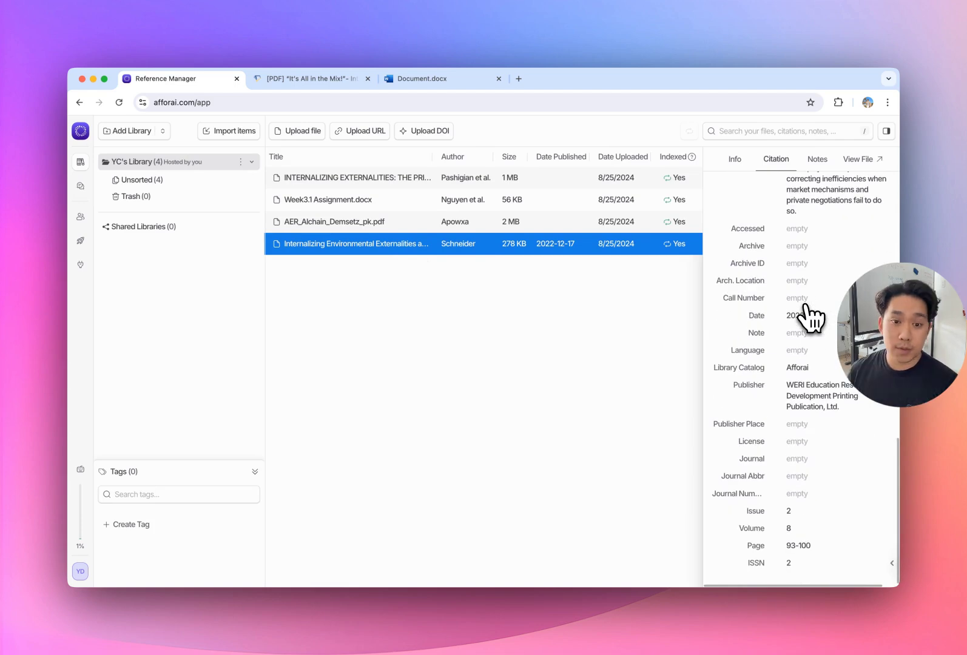
pyautogui.scroll(15, 809, 318)
# - Create two new tags, 'research' and 'topic'
pyautogui.click(126, 526)
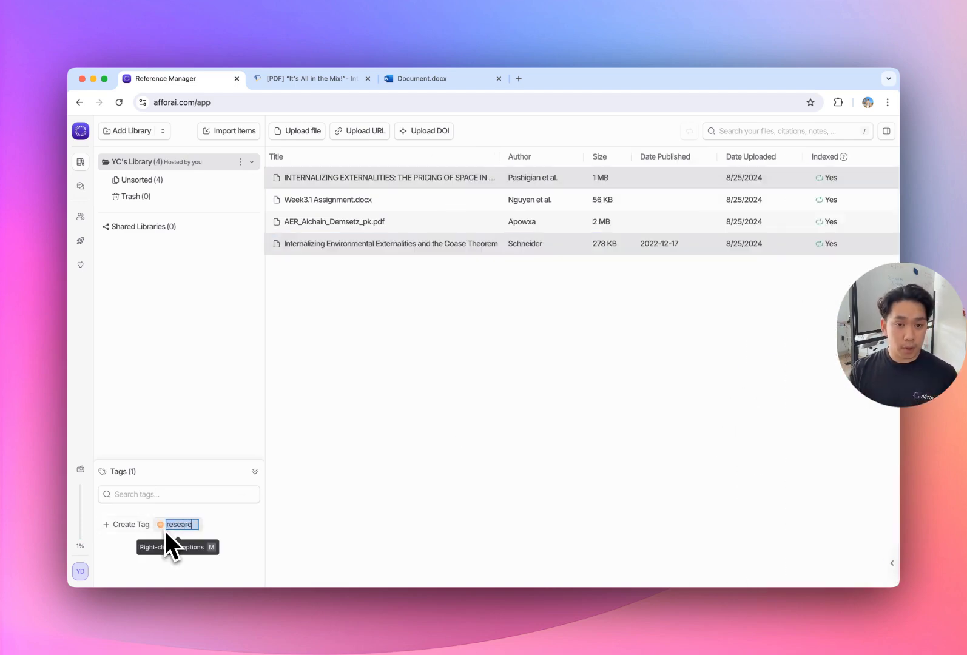
pyautogui.press('Return')
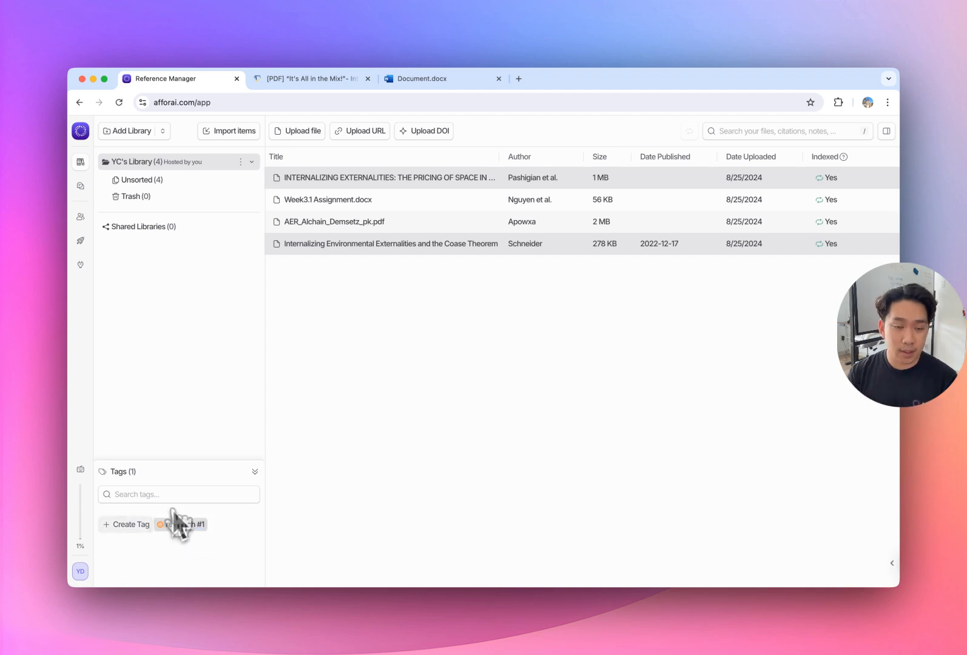
pyautogui.click(139, 526)
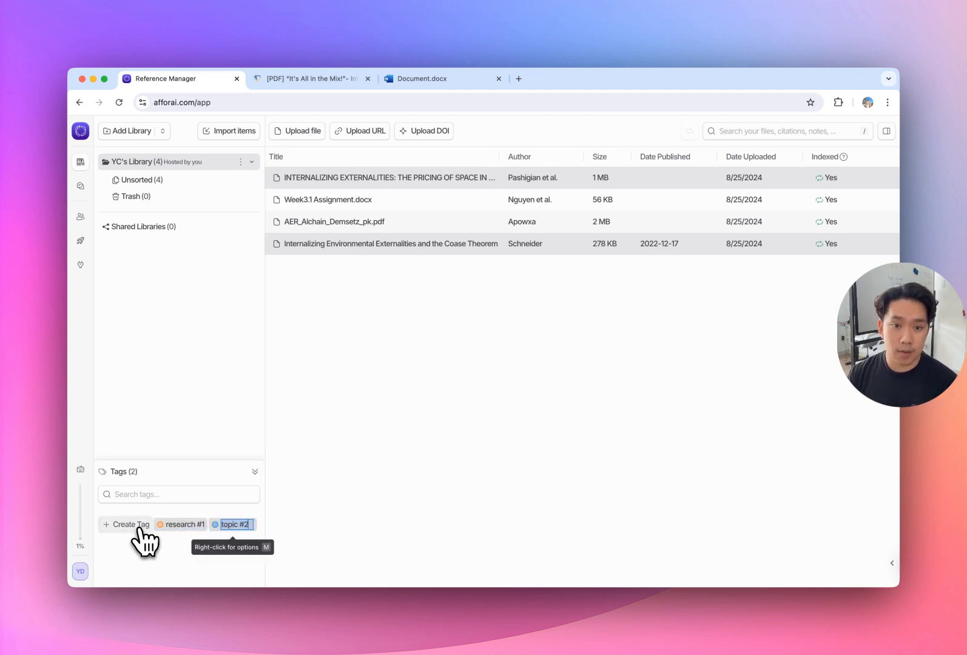
# - Tag both externalities papers 'research' and the Week3.1 and AER files 'topic'
pyautogui.moveTo(180, 525)
pyautogui.mouseDown()
pyautogui.moveTo(352, 328)
pyautogui.moveTo(335, 181)
pyautogui.mouseUp()
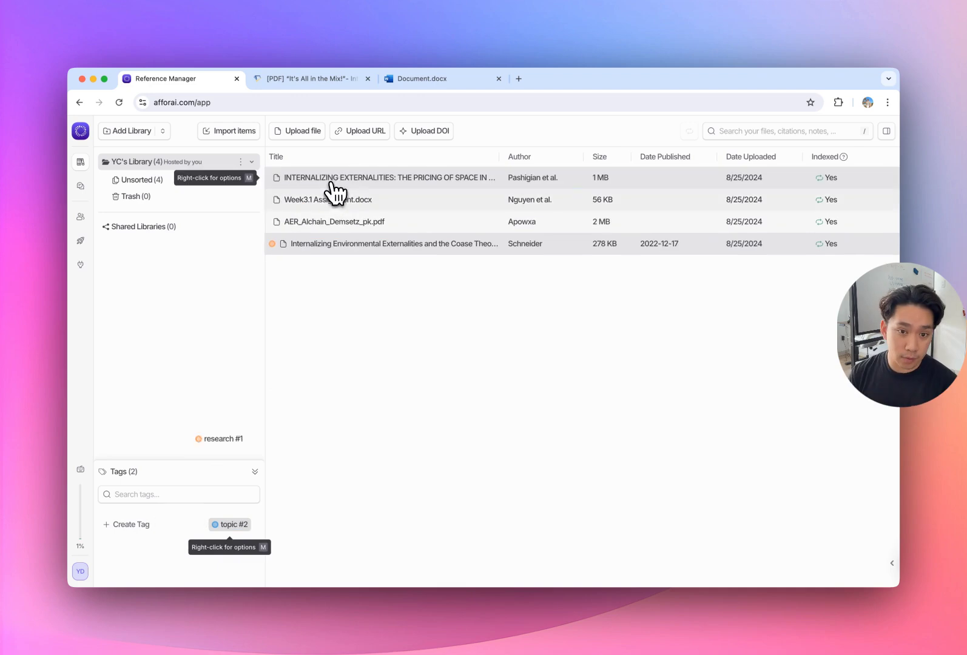
pyautogui.moveTo(230, 525)
pyautogui.mouseDown()
pyautogui.moveTo(294, 377)
pyautogui.moveTo(302, 201)
pyautogui.moveTo(296, 226)
pyautogui.mouseUp()
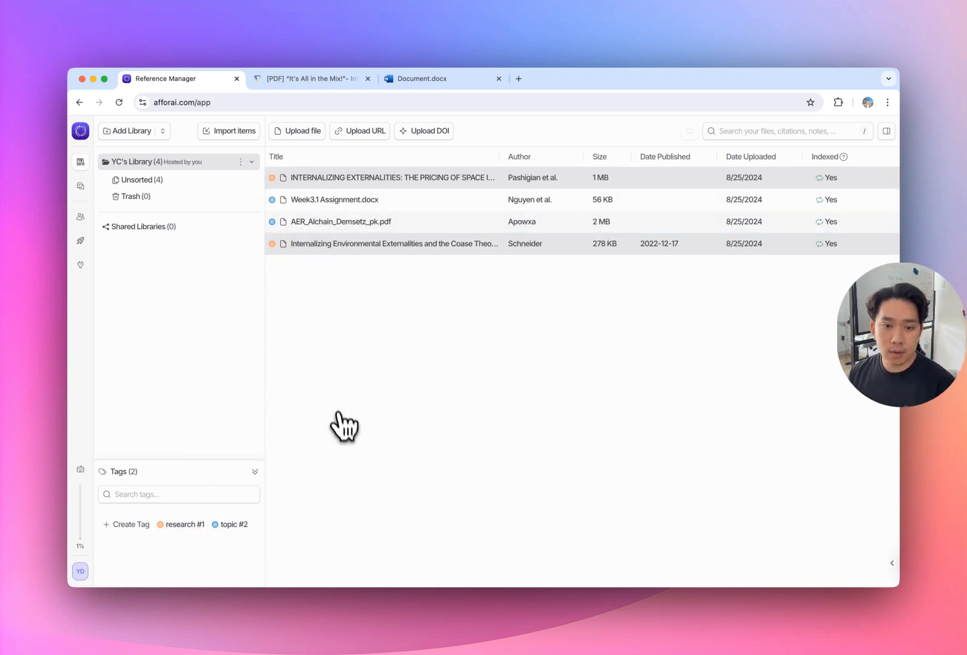
pyautogui.click(229, 525)
pyautogui.click(182, 525)
pyautogui.click(354, 244)
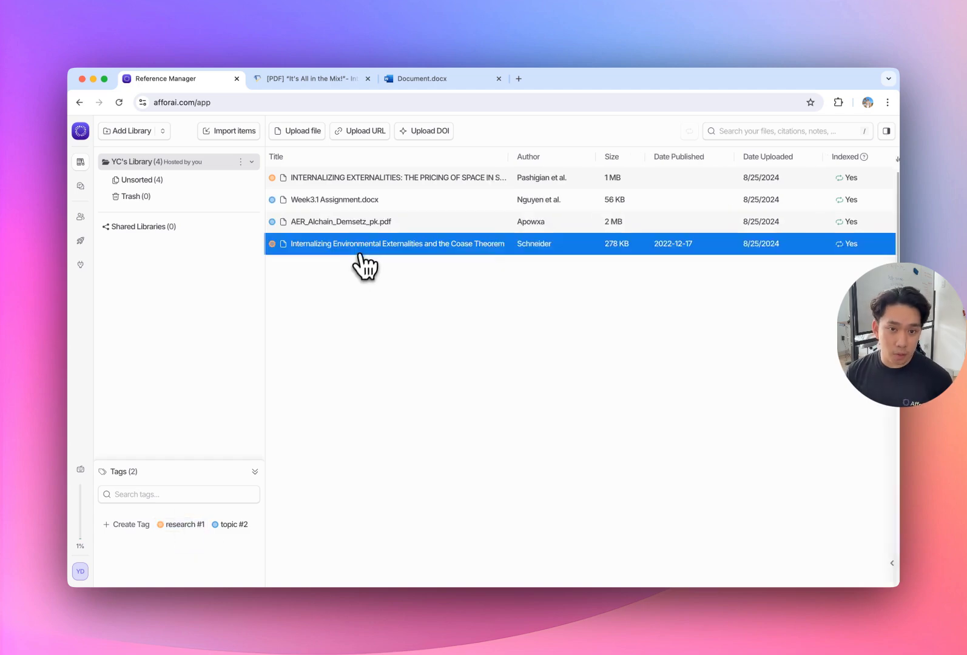
# - Open both Internalizing Externalities papers in the Research Assistant, with the Coase Theorem PDF showing
pyautogui.keyDown('super'); pyautogui.click(355, 180); pyautogui.keyUp('super')
pyautogui.rightClick(356, 181)
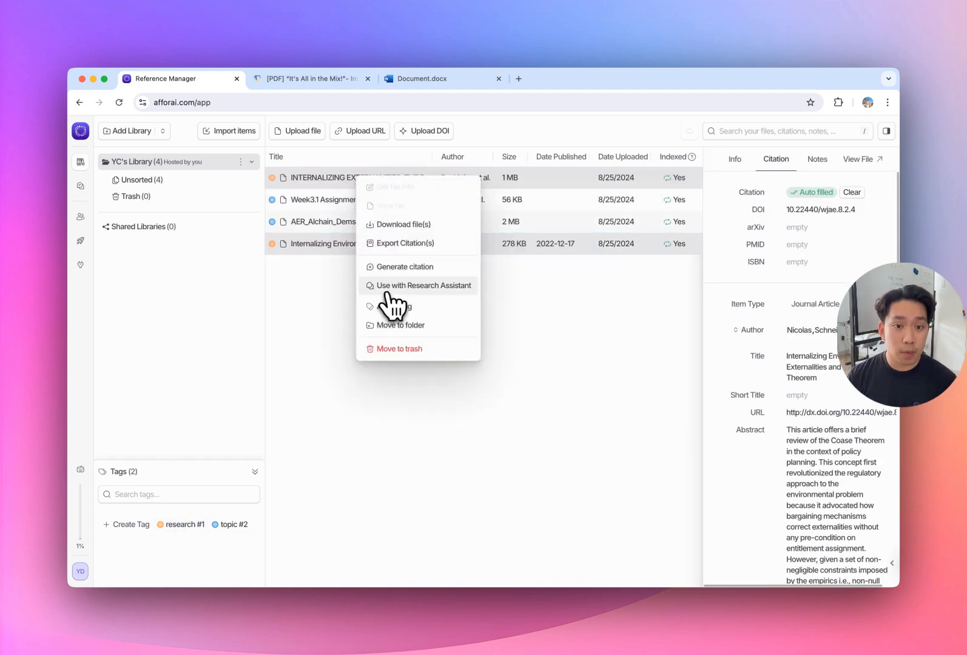
pyautogui.click(408, 286)
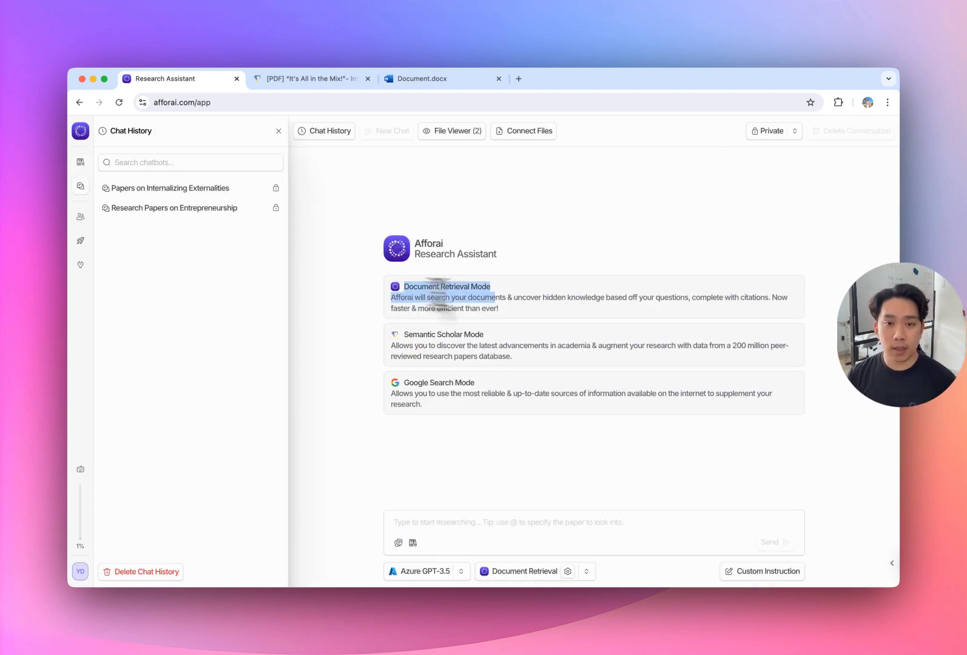
pyautogui.moveTo(401, 302); pyautogui.dragTo(566, 328)
pyautogui.click(452, 130)
pyautogui.click(360, 163)
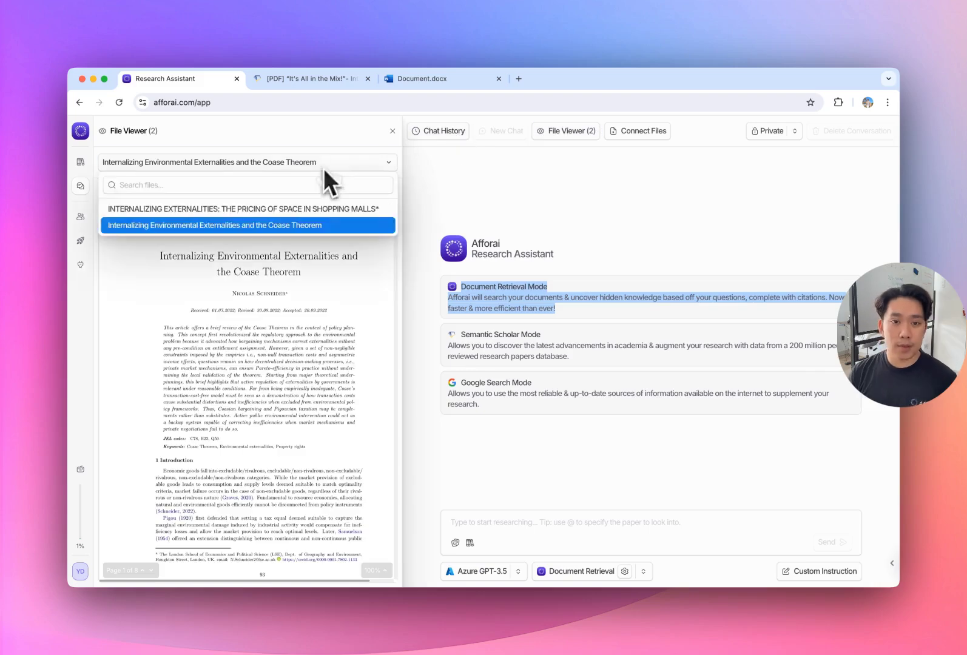
pyautogui.click(312, 208)
pyautogui.click(319, 163)
pyautogui.click(310, 224)
# - Send the 'Compare between two documents' prompt naming the Coase Theorem and shopping malls papers
pyautogui.click(525, 517)
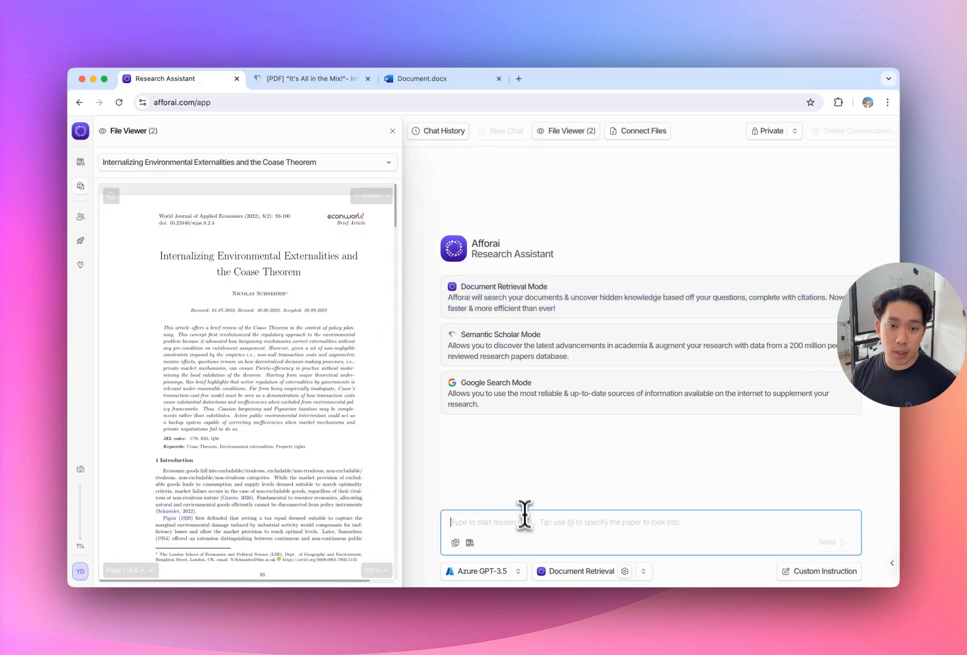
pyautogui.click(454, 543)
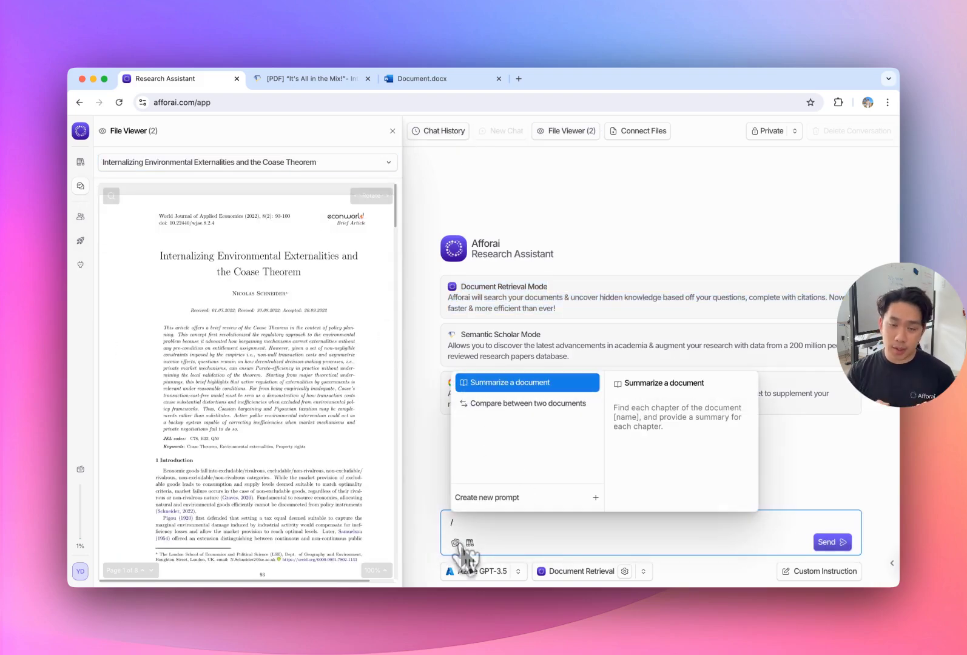
pyautogui.click(555, 410)
pyautogui.doubleClick(662, 523)
pyautogui.write('@')
pyautogui.press('Return')
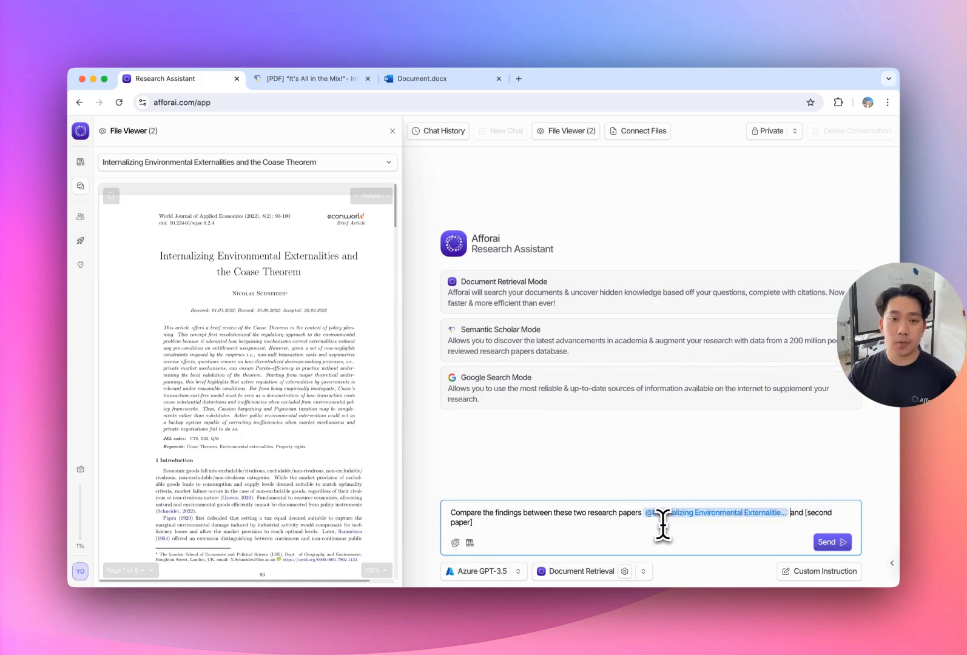
pyautogui.doubleClick(791, 519)
pyautogui.write('@')
pyautogui.click(760, 409)
pyautogui.press('Return')
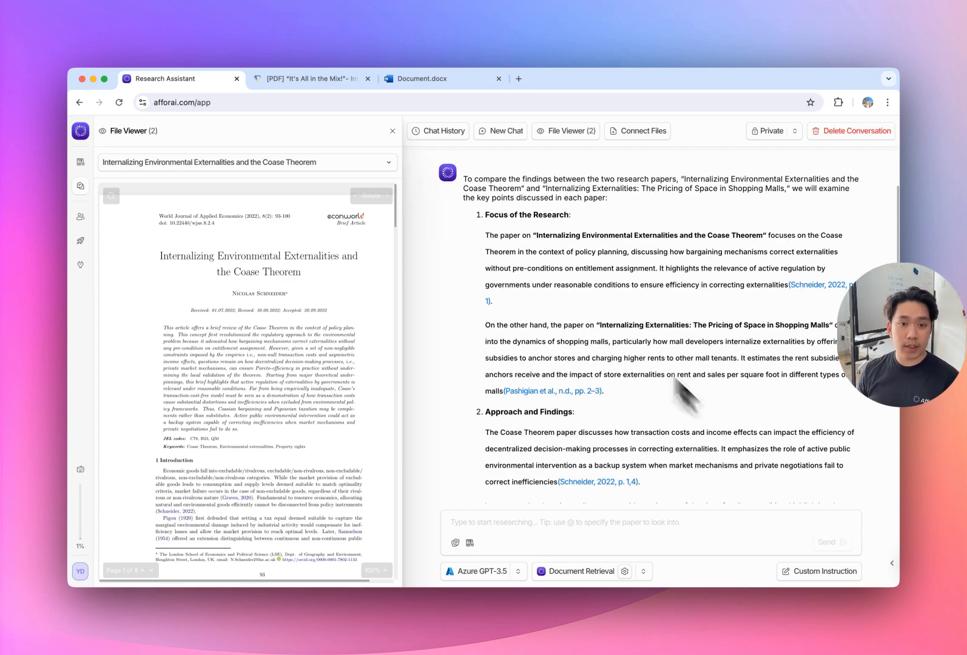
pyautogui.moveTo(484, 216); pyautogui.dragTo(613, 292)
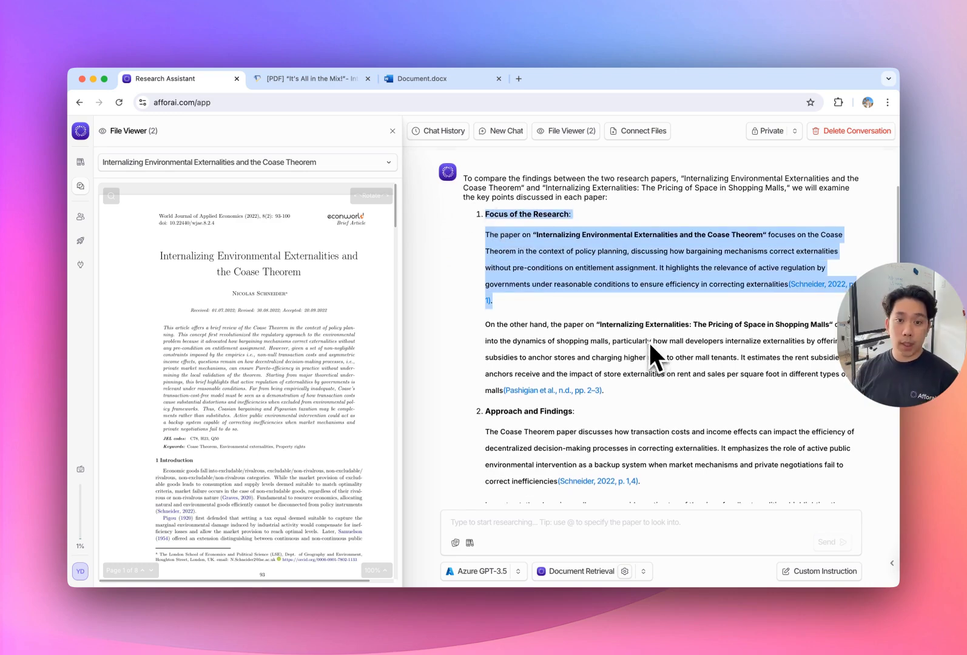
pyautogui.scroll(-1, 649, 343)
# - Trace the (Schneider, 2022) citation to its details and highlighted passage in the Coase Theorem PDF
pyautogui.click(486, 307)
pyautogui.moveTo(487, 307); pyautogui.dragTo(654, 392)
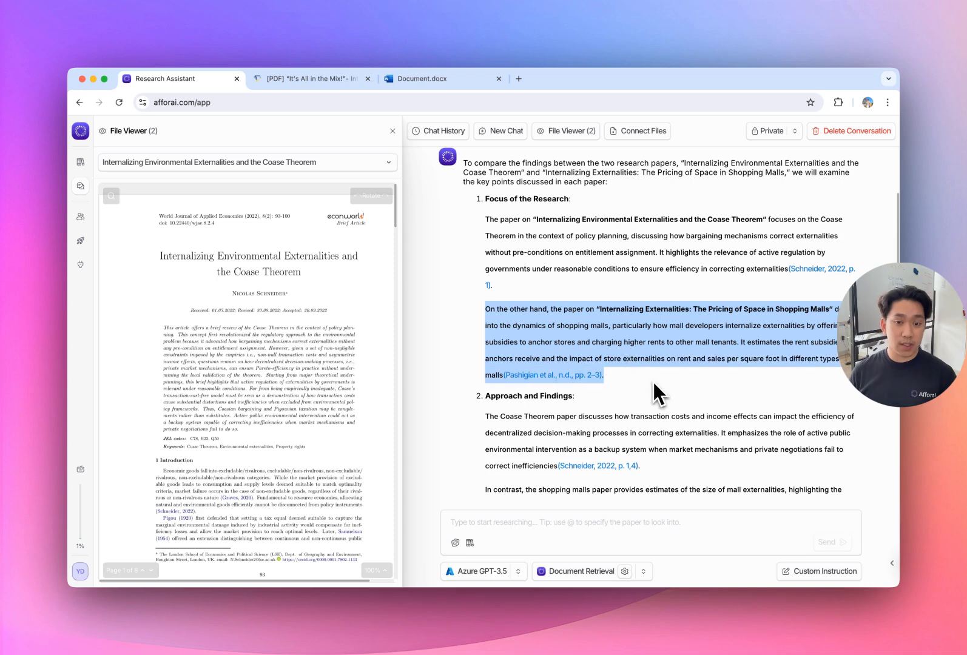
pyautogui.click(799, 272)
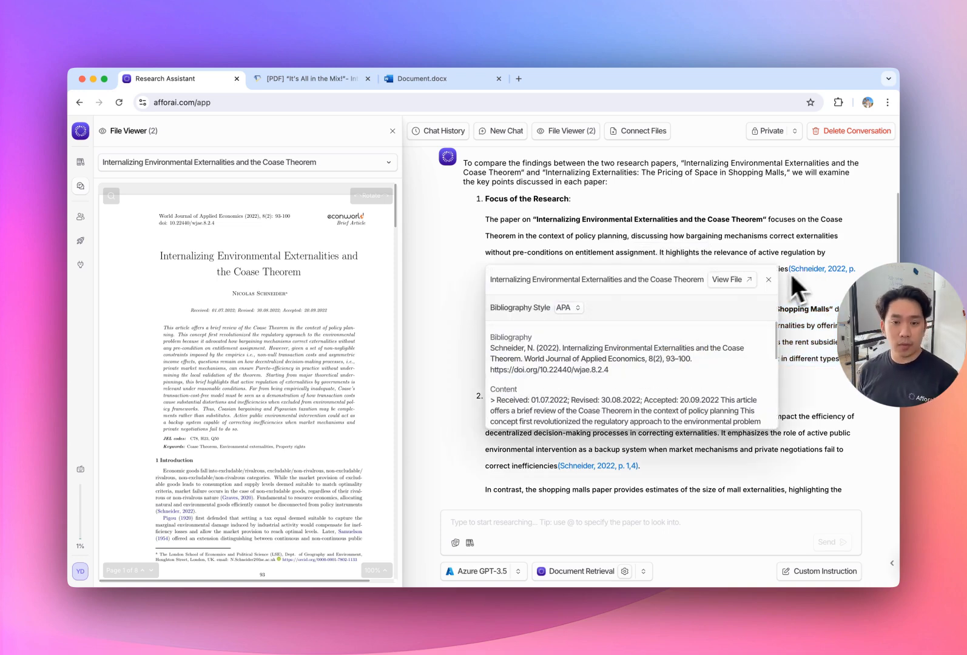
pyautogui.click(734, 291)
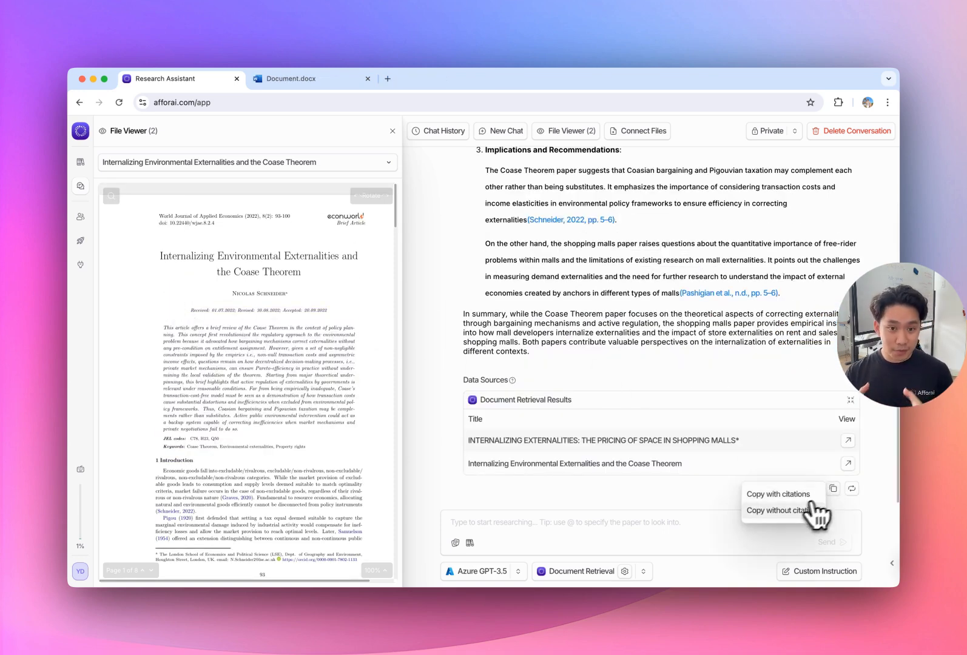
# - Copy the assistant's paper comparison response and sign in to the Afforai Cite Extension with email and password
pyautogui.click(768, 492)
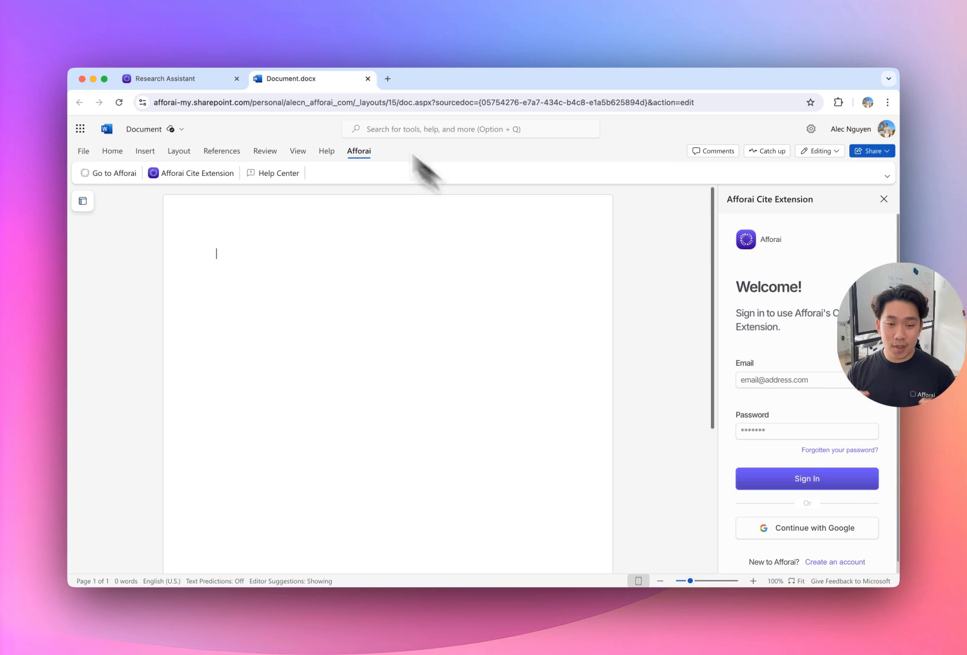
pyautogui.click(780, 376)
pyautogui.press('Tab')
pyautogui.write('**')
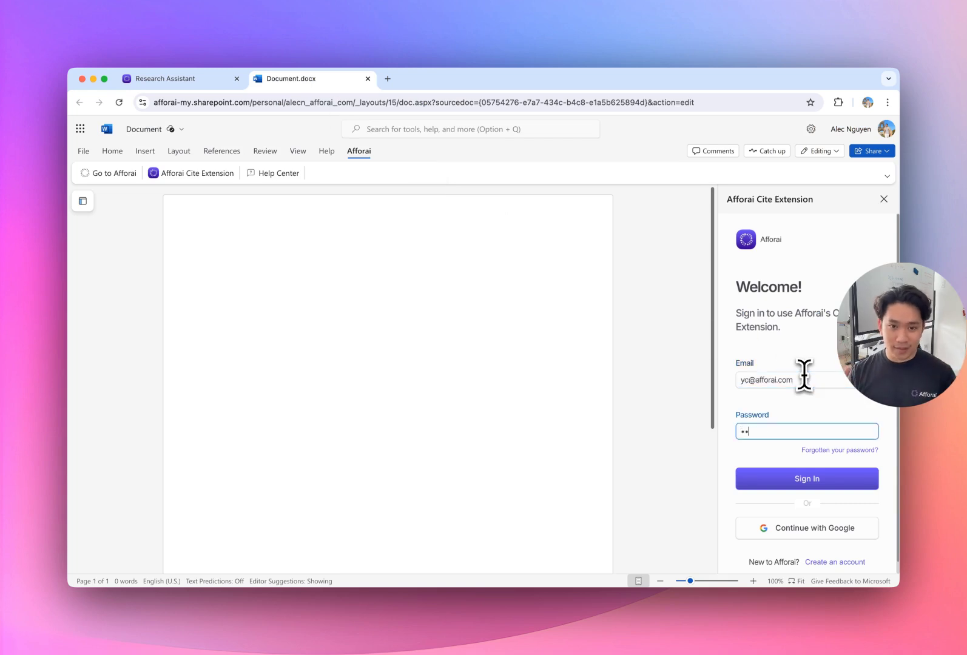
pyautogui.press('Return')
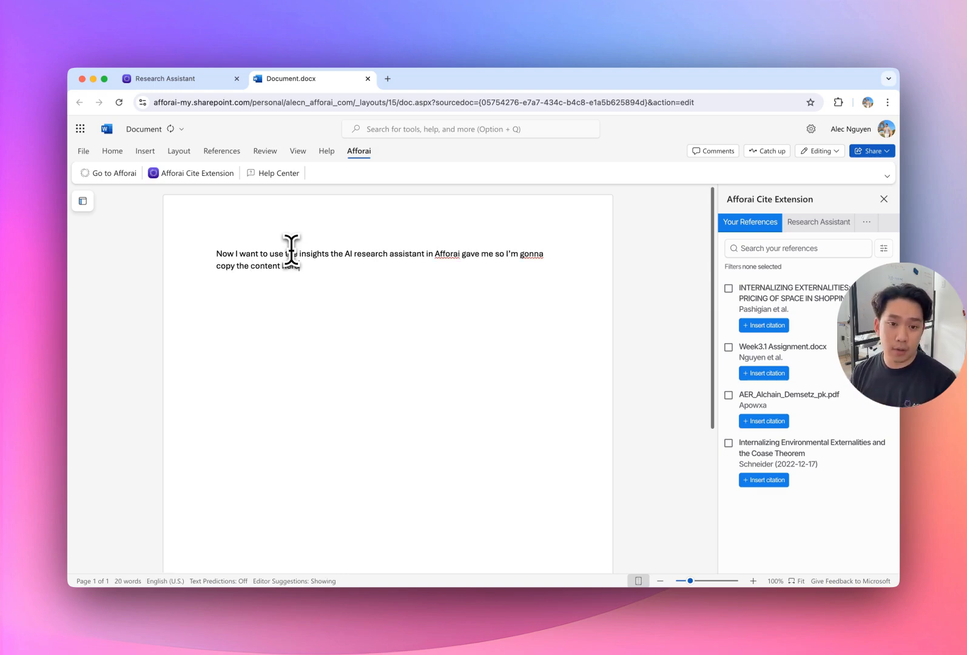
# - Paste the paper comparison into the document and insert the Pashigian et al. shopping malls citation
pyautogui.press('super+v')
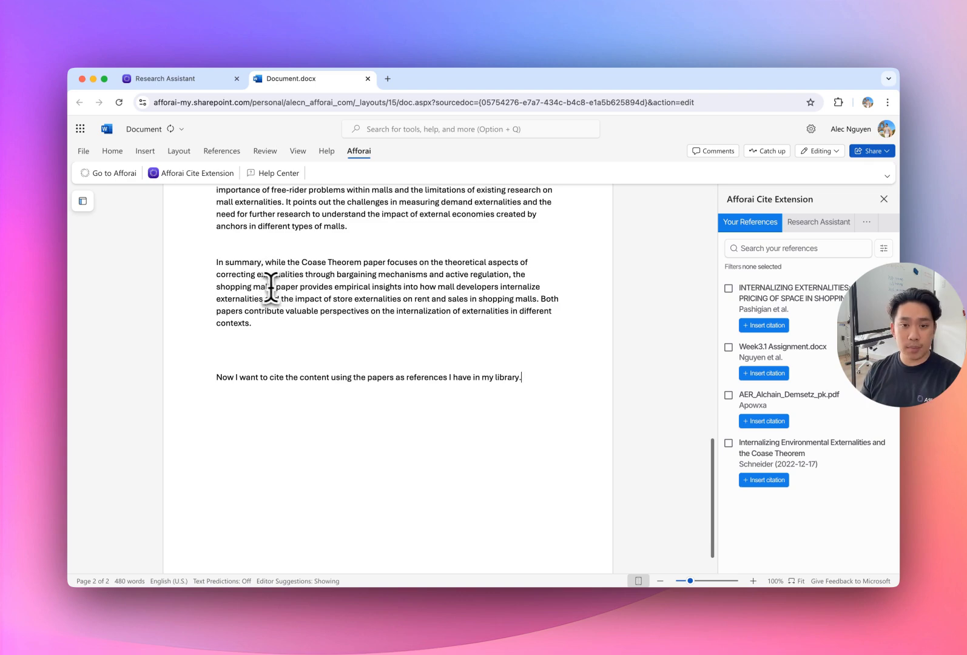
pyautogui.scroll(2, 271, 286)
pyautogui.click(765, 328)
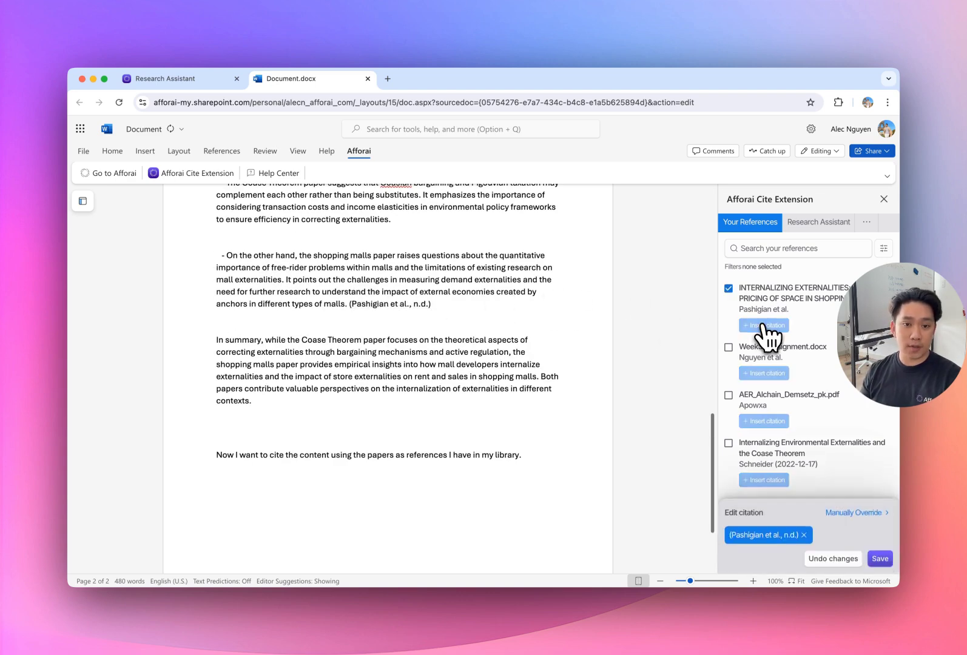
pyautogui.click(336, 402)
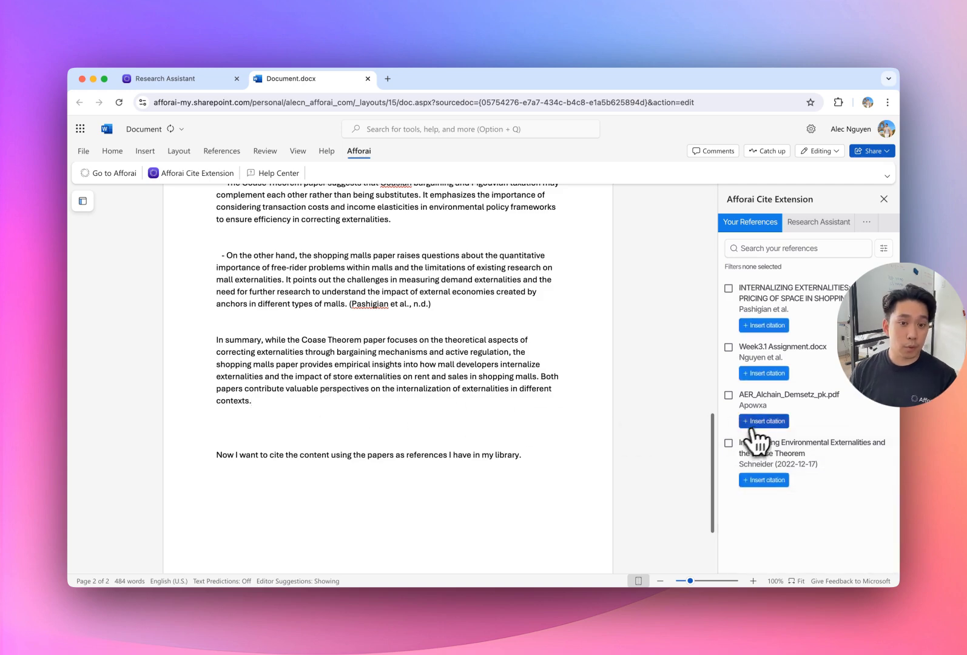
# - Insert citations for AER_Alchain_Demsetz_pk.pdf, Week3.1 Assignment.docx and Schneider's Coase Theorem paper
pyautogui.click(751, 427)
pyautogui.scroll(5, 399, 400)
pyautogui.click(408, 396)
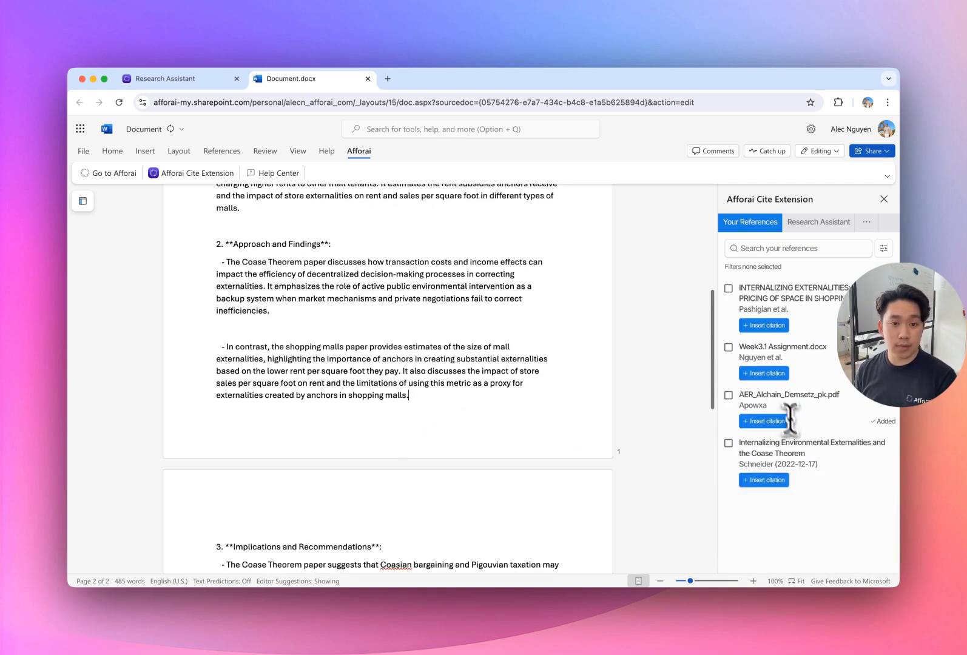
pyautogui.click(765, 374)
pyautogui.scroll(3, 551, 367)
pyautogui.click(309, 392)
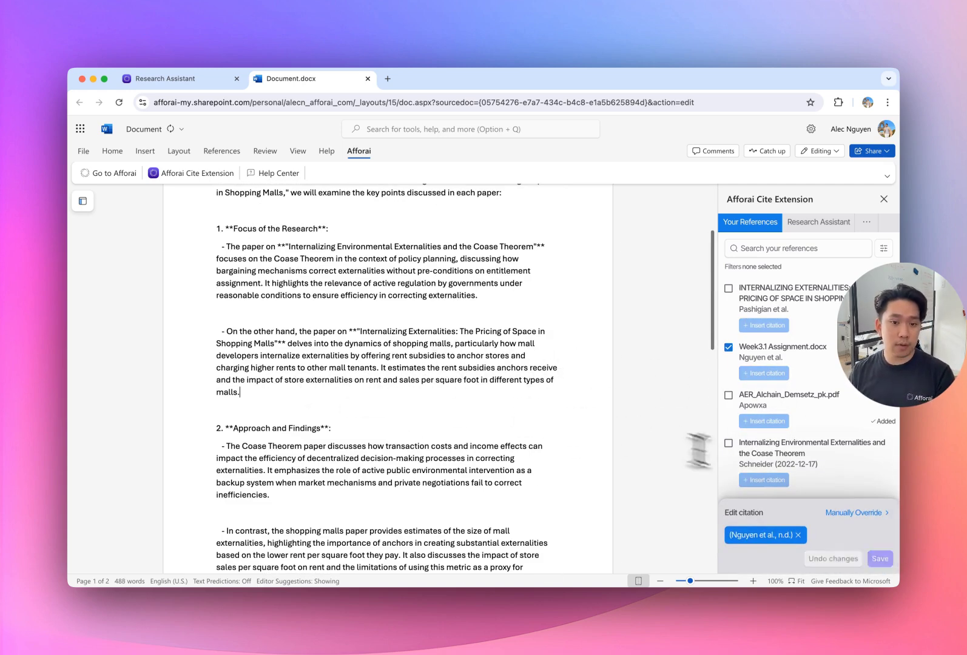
pyautogui.click(764, 479)
pyautogui.scroll(-10, 427, 454)
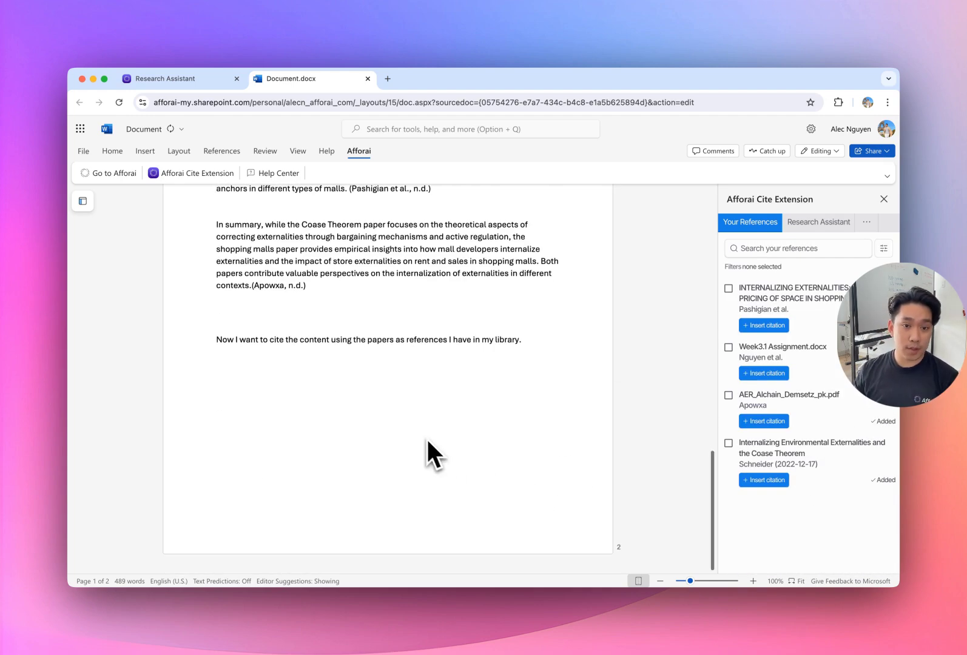
pyautogui.write('r I complete writing my draft,')
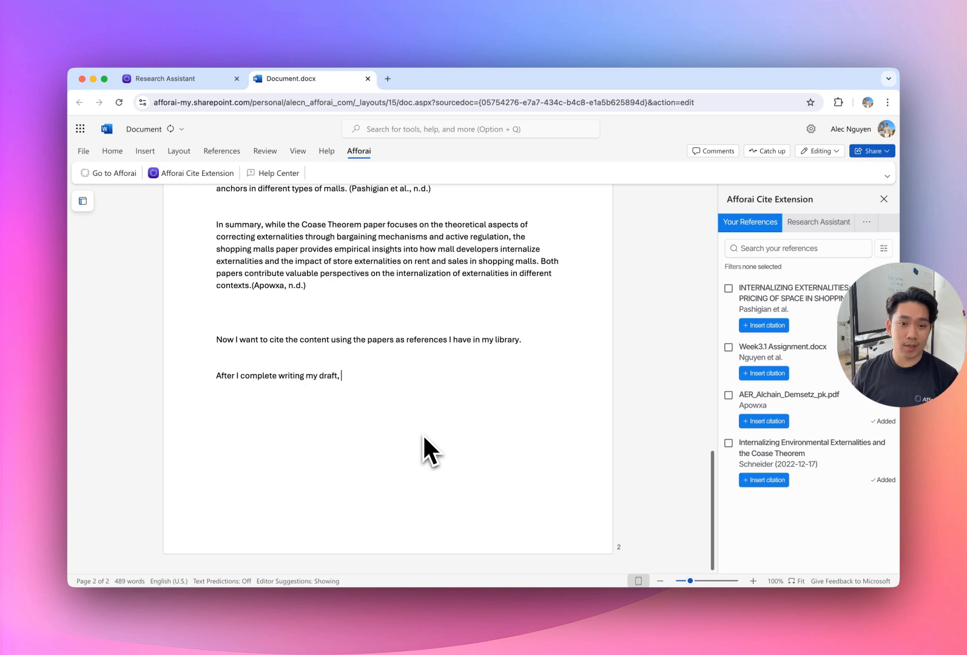
pyautogui.write(' I want to create a bibliography:')
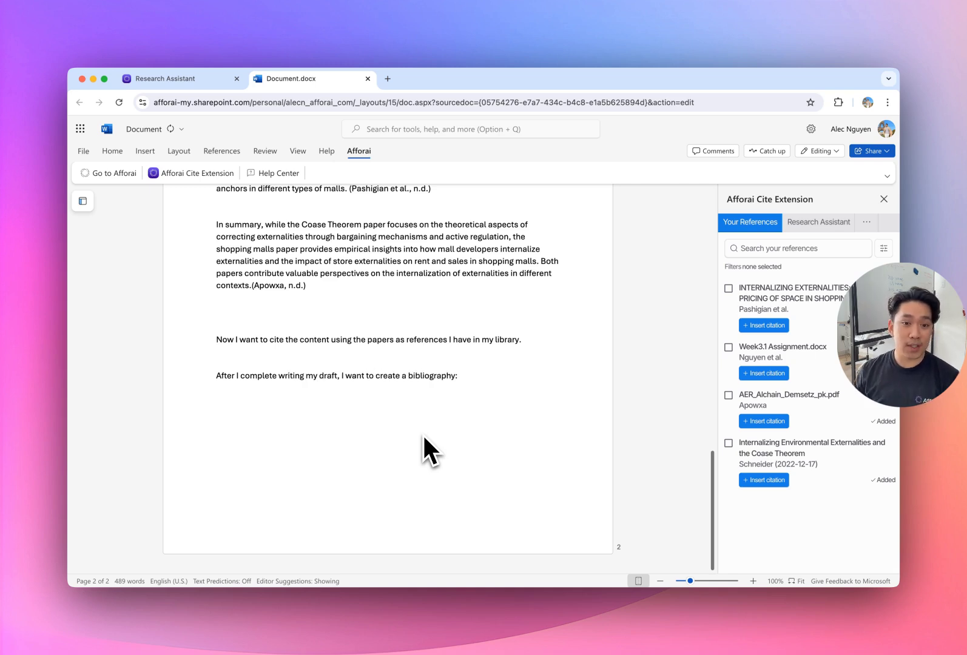
# - Insert the Afforai-generated bibliography on a new line below the bibliography note
pyautogui.press('Return')
pyautogui.click(866, 222)
pyautogui.click(863, 244)
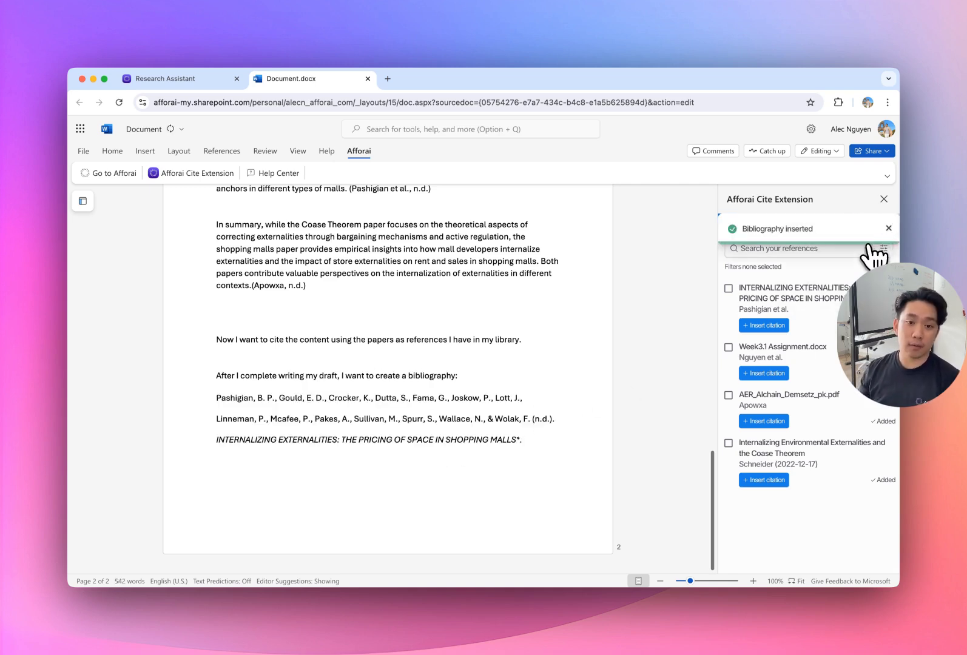